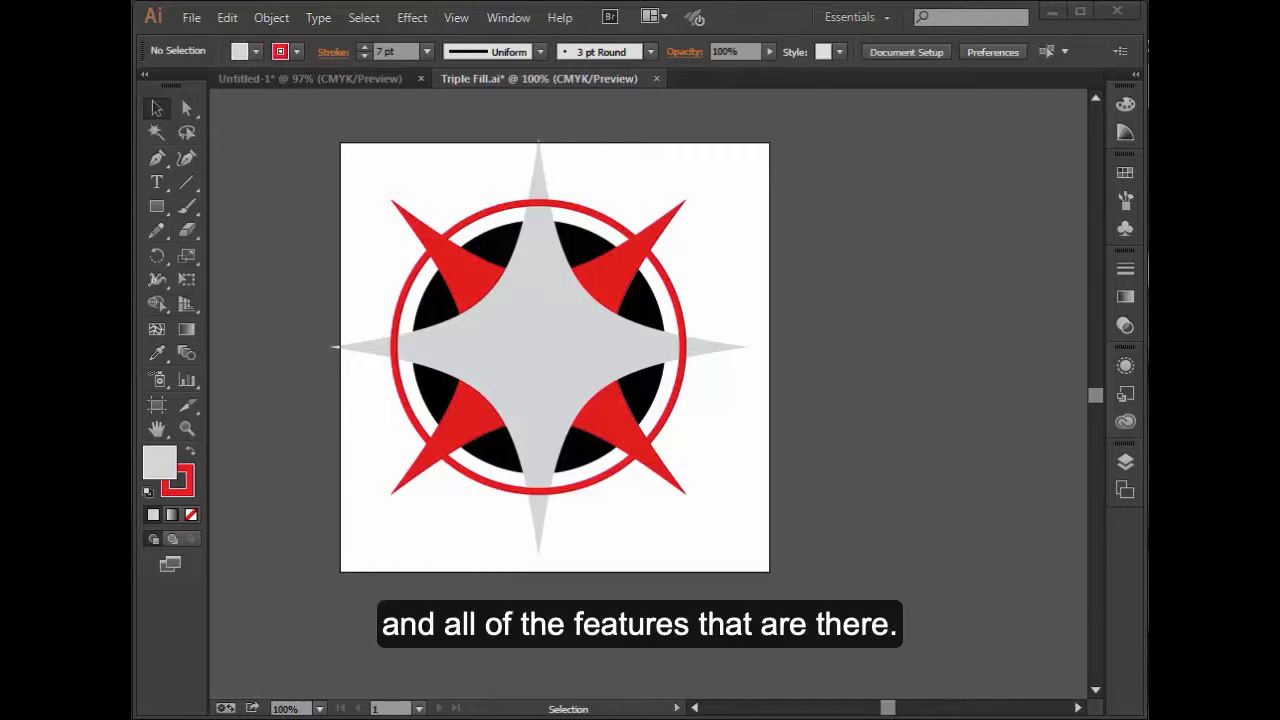
- Detach the Appearance panel from the dock, float it beside the artboard, and make it wider and taller
click(1127, 367)
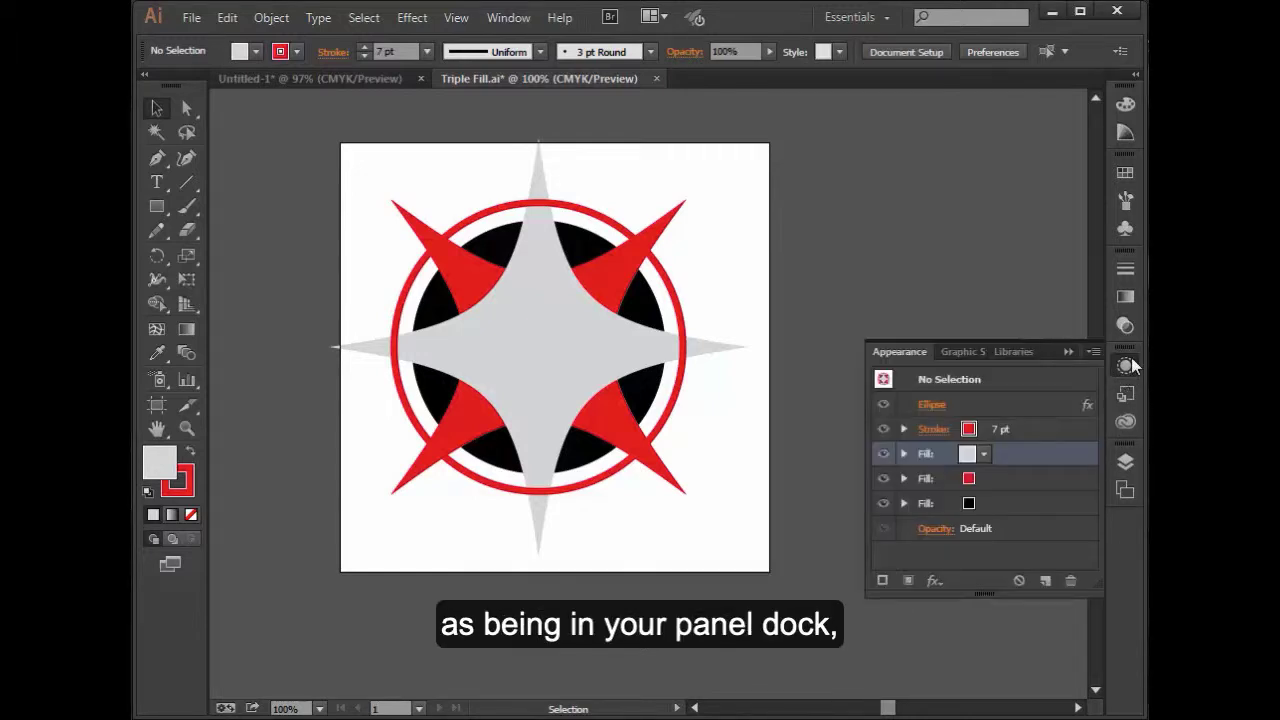
click(1067, 352)
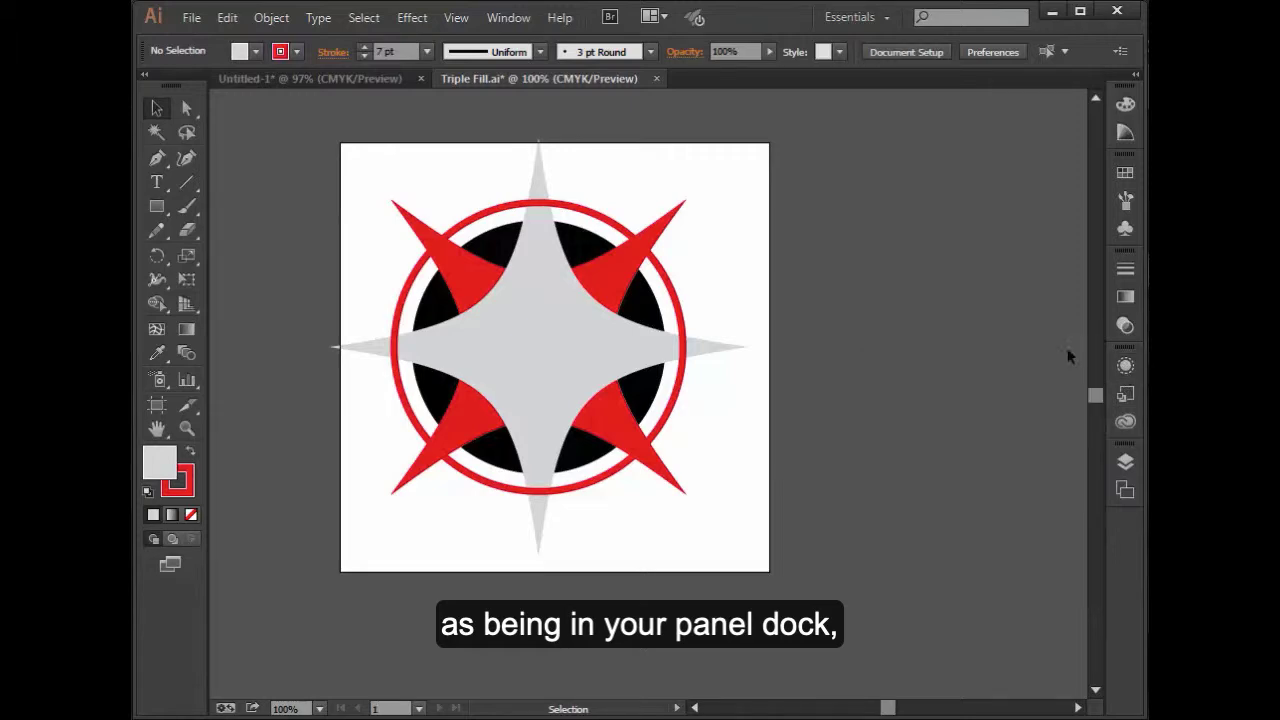
click(509, 19)
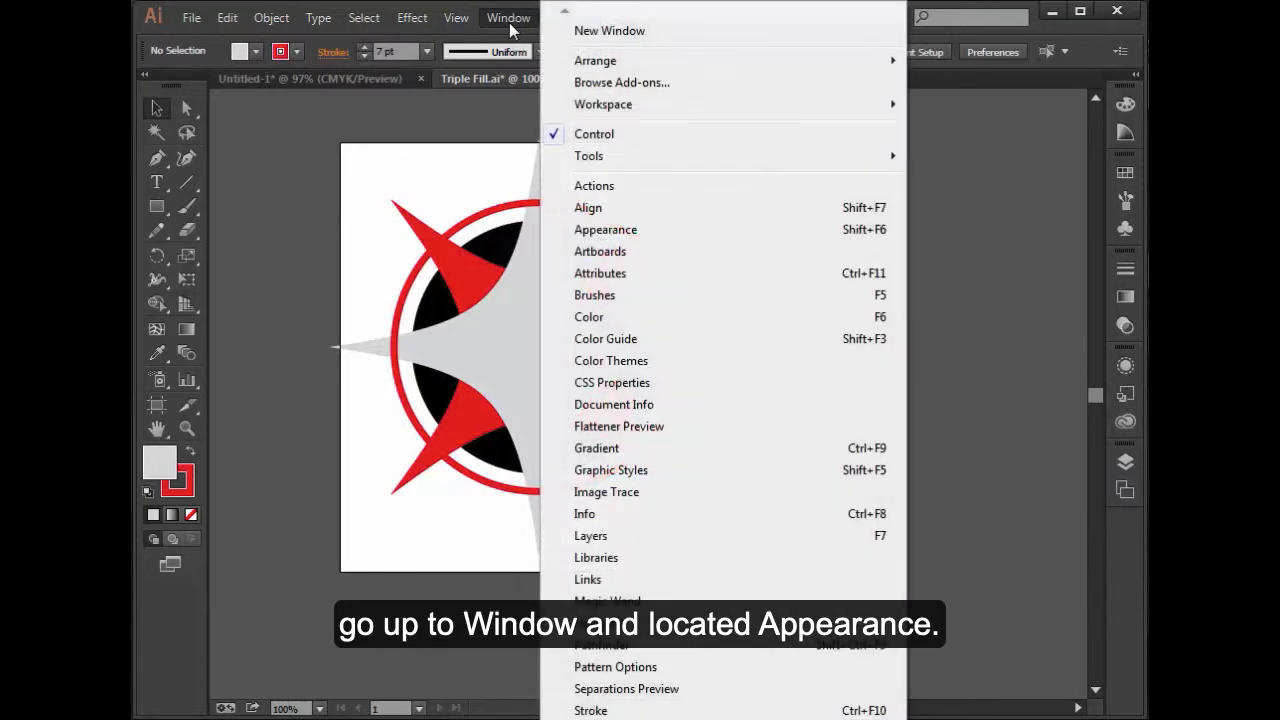
click(641, 229)
drag(909, 360, 852, 136)
click(1067, 352)
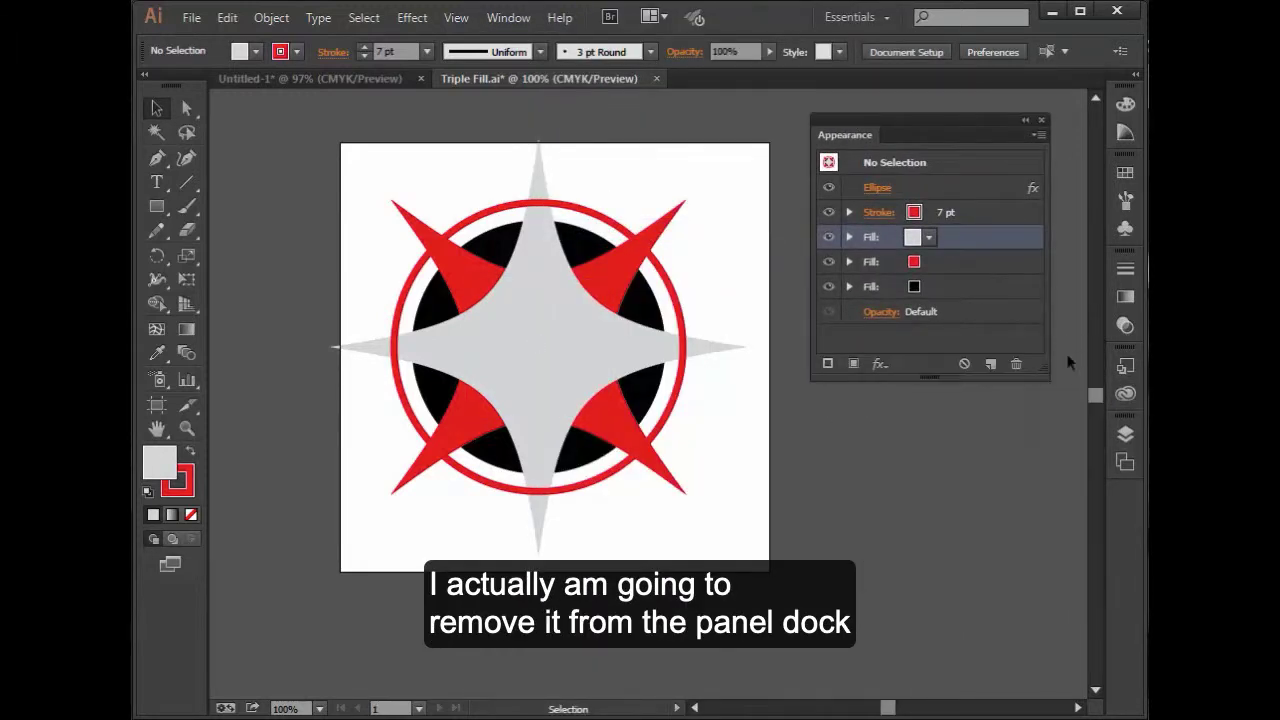
drag(1055, 371, 1078, 366)
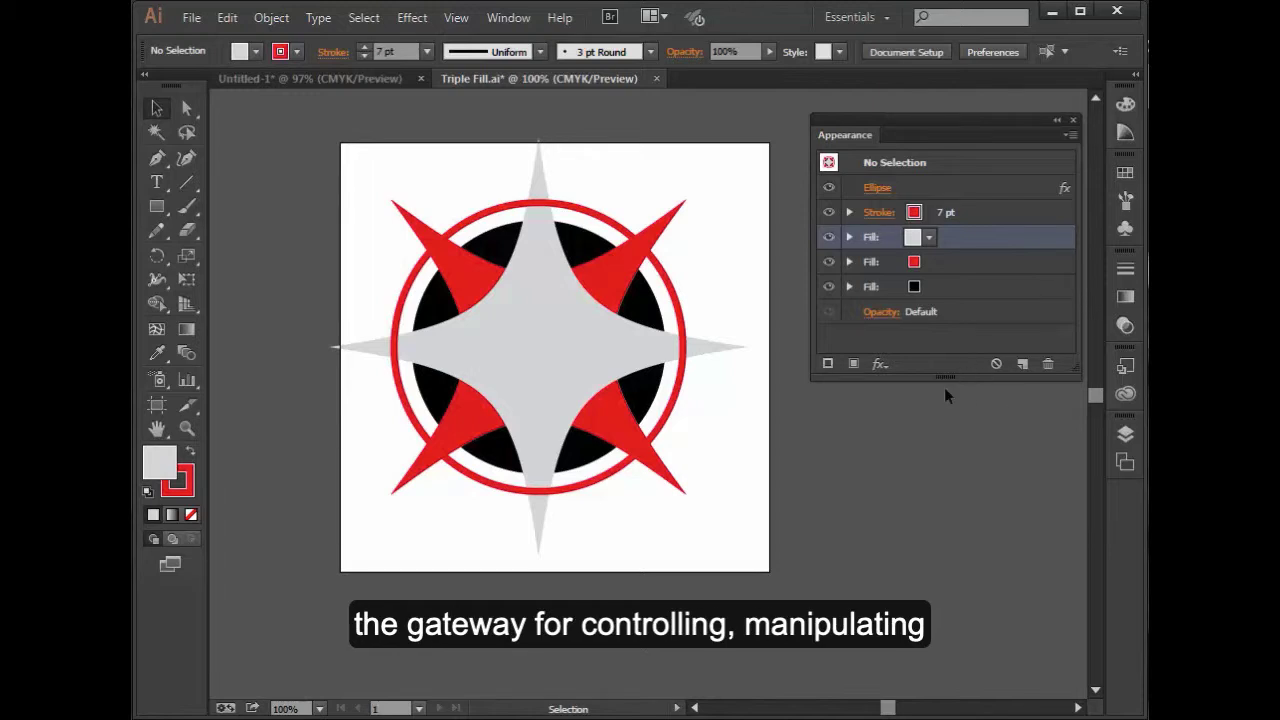
drag(949, 380, 949, 423)
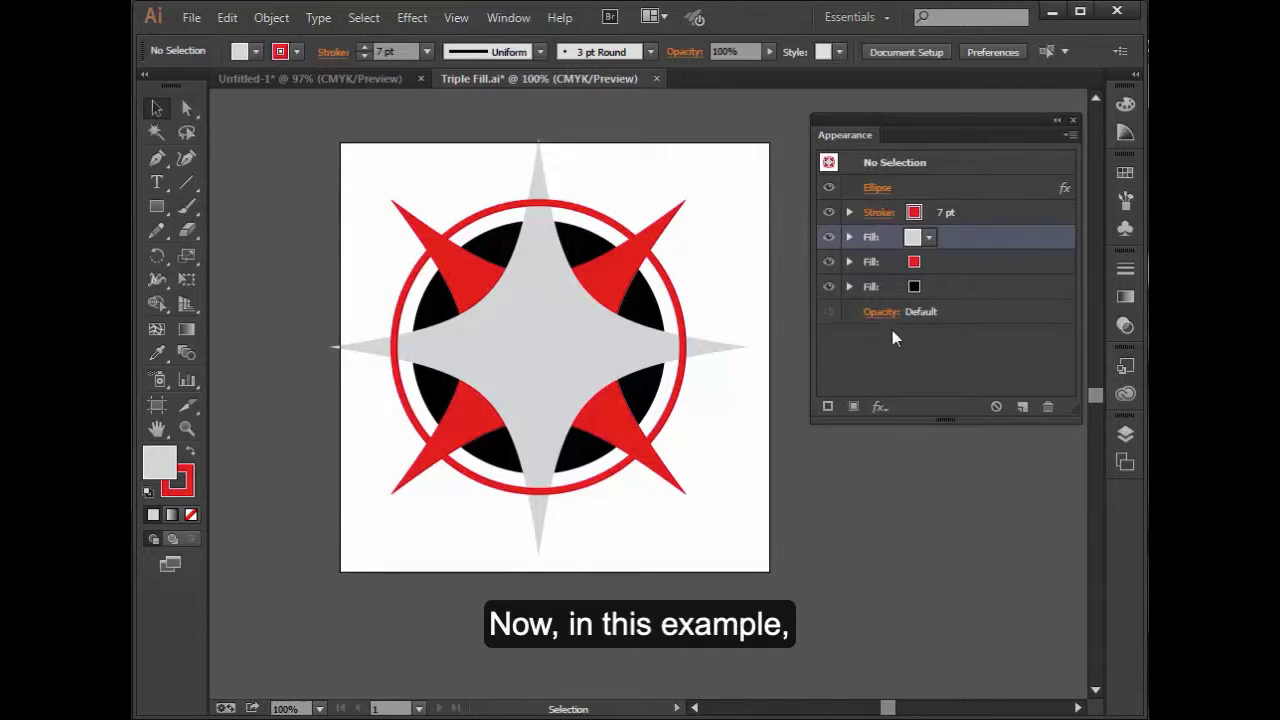
- Inspect the effect nested under the grey fill, and select the star artwork to examine its path within Layer 1
click(849, 237)
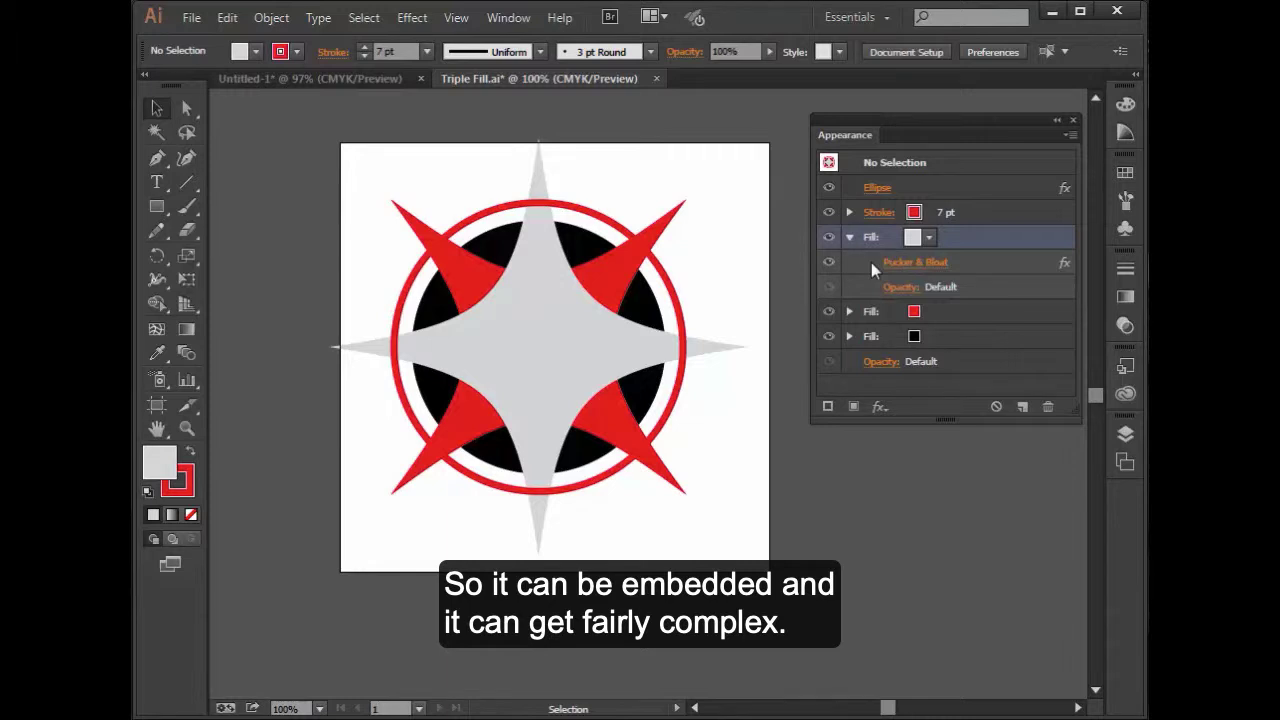
click(849, 237)
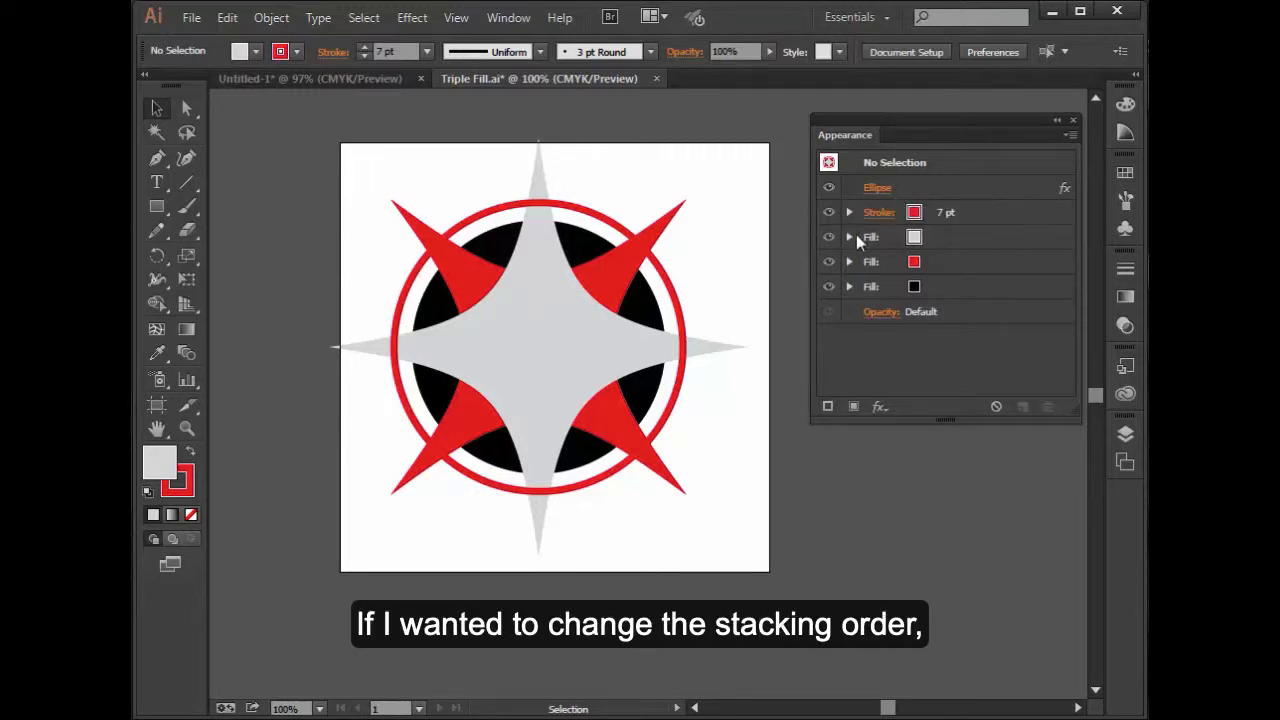
click(538, 342)
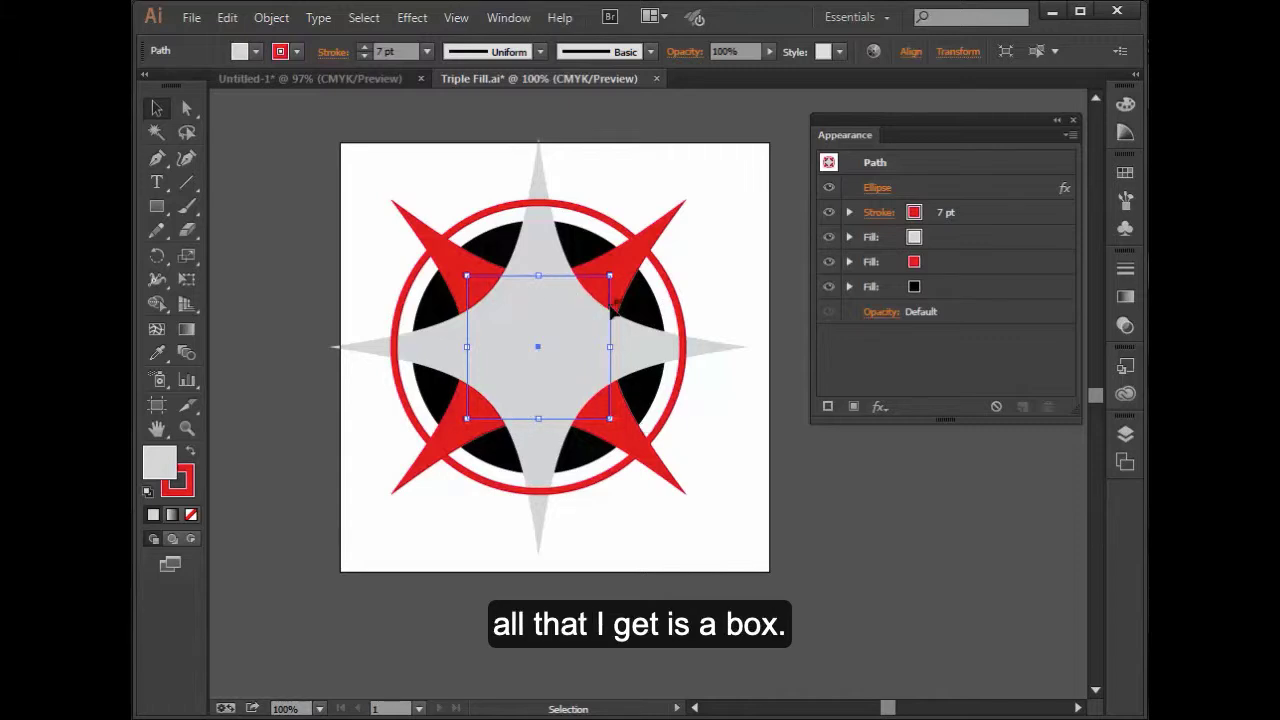
click(1126, 435)
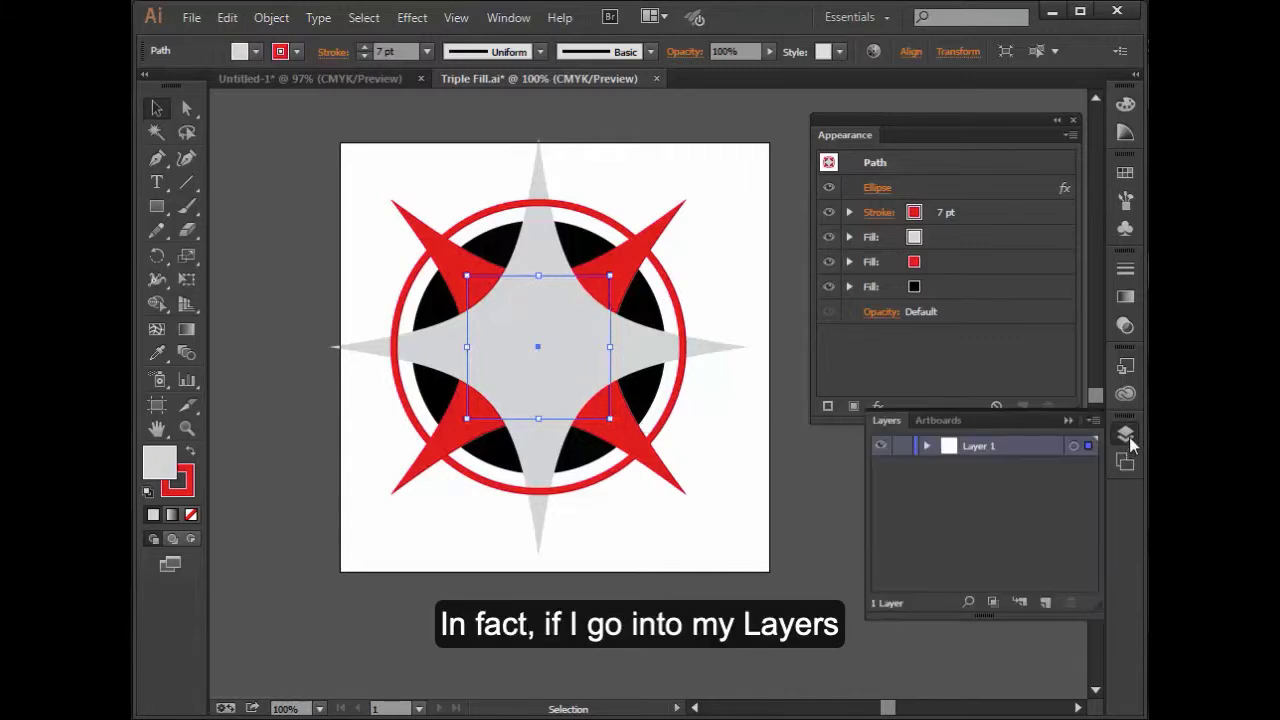
click(925, 447)
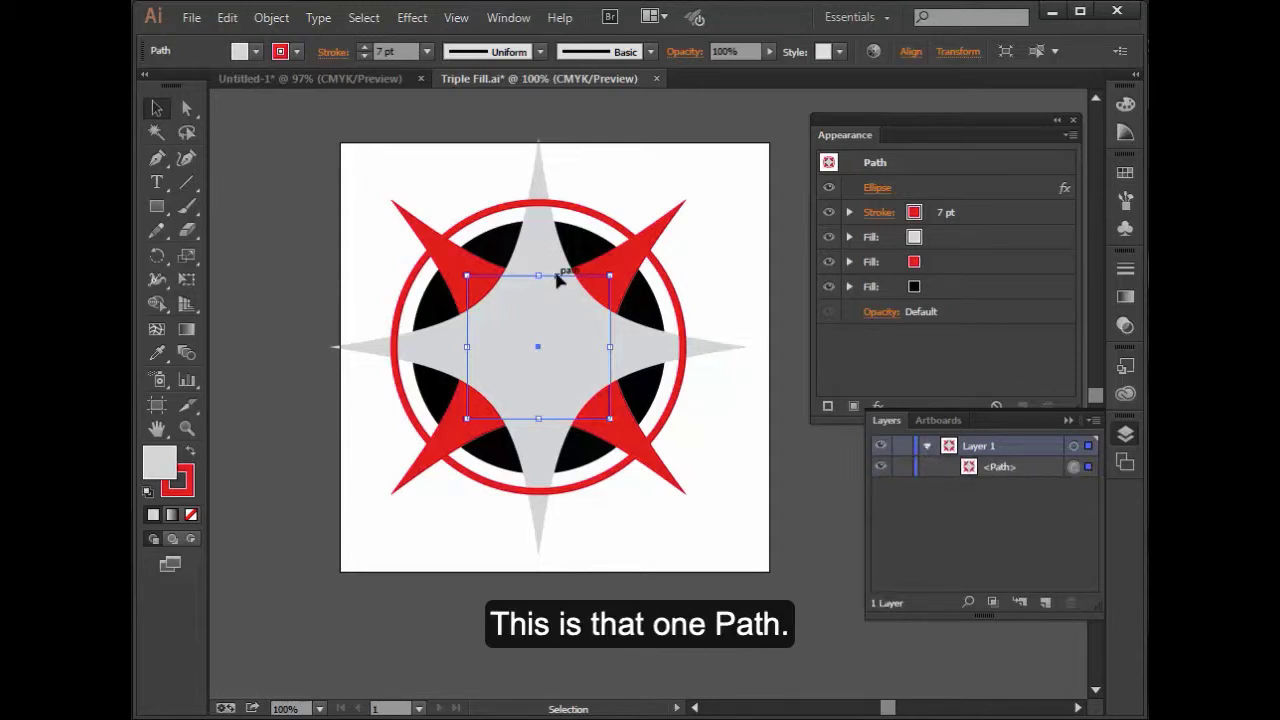
click(1067, 424)
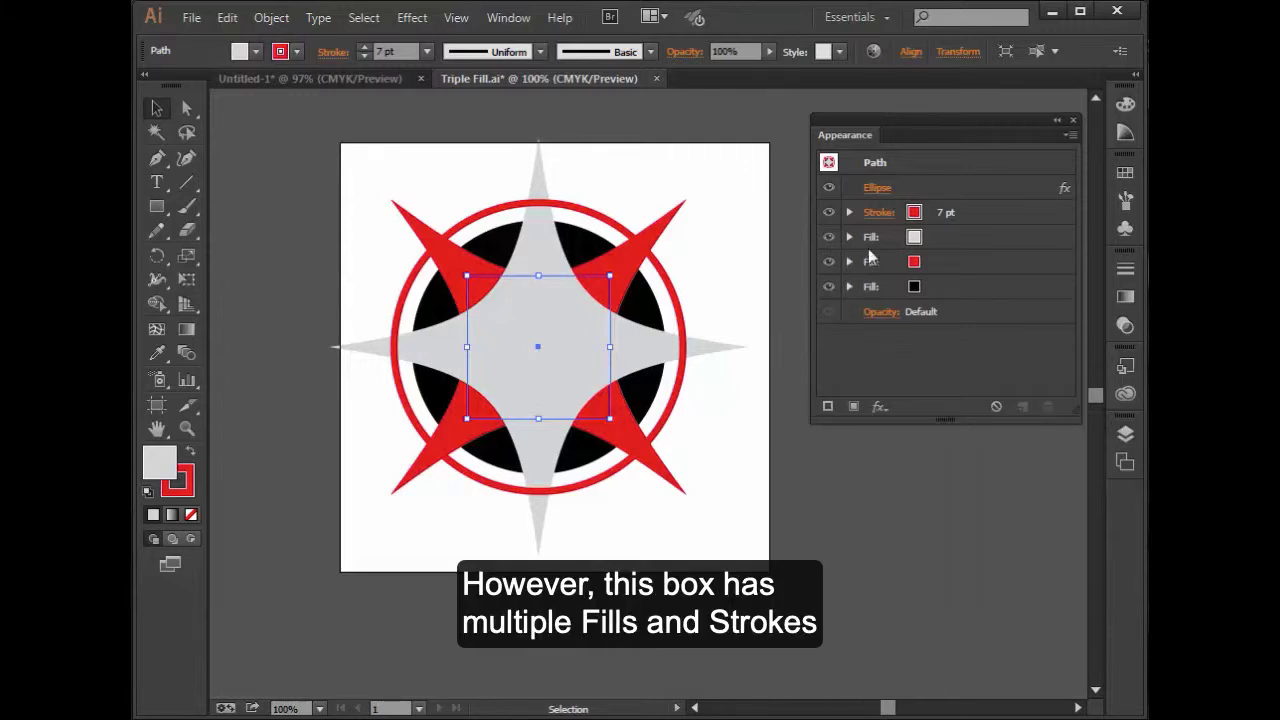
- Hide and reshow the red, black and grey fills one at a time to examine their stacking order
click(827, 262)
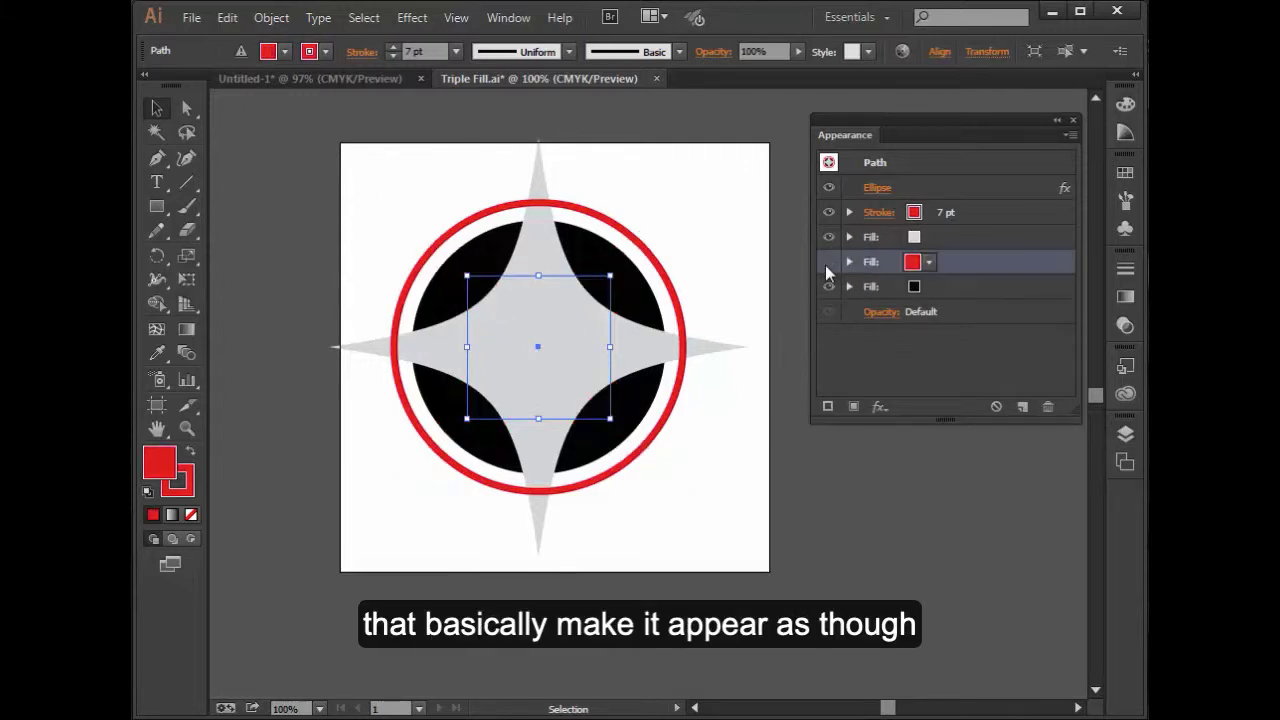
click(826, 263)
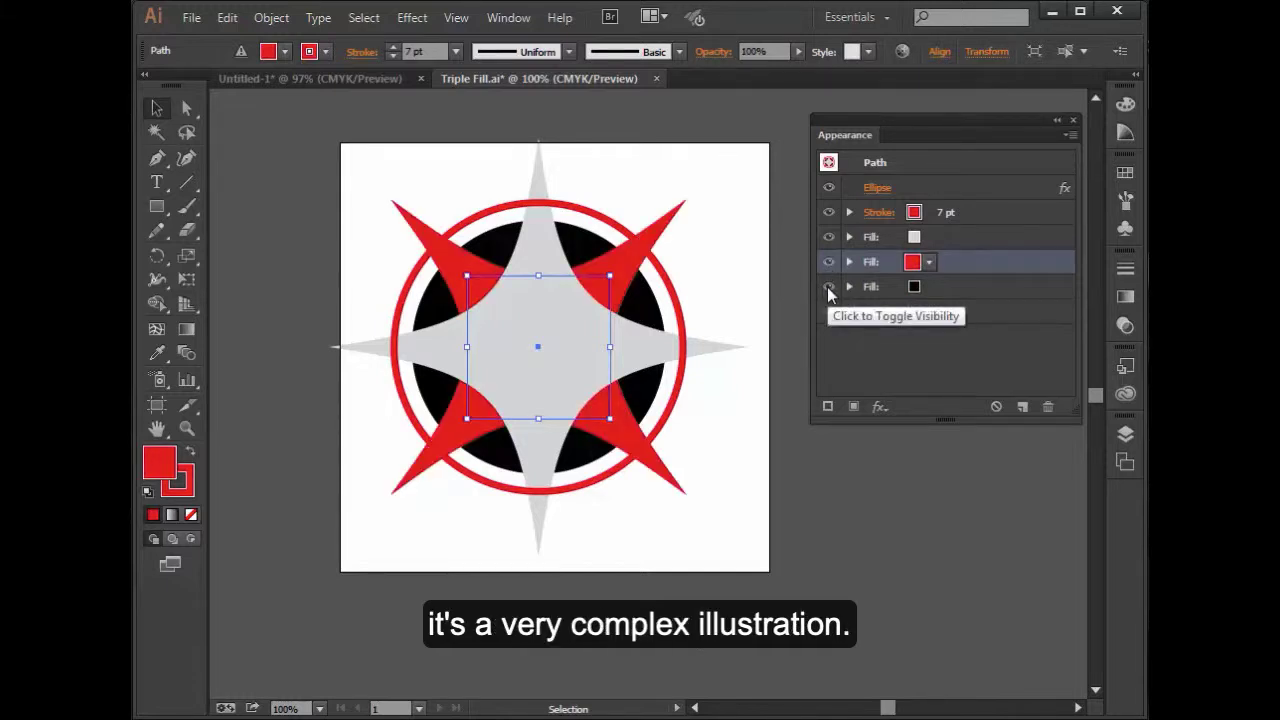
click(827, 287)
click(827, 287)
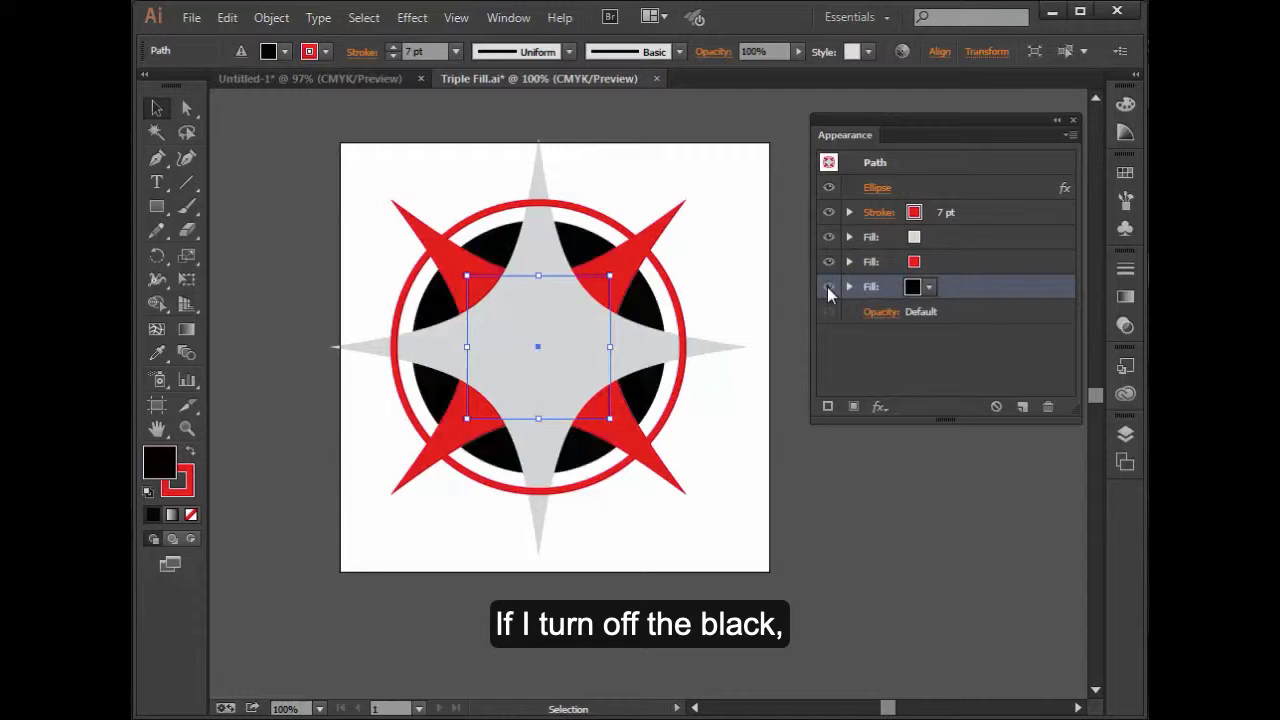
click(829, 262)
click(829, 262)
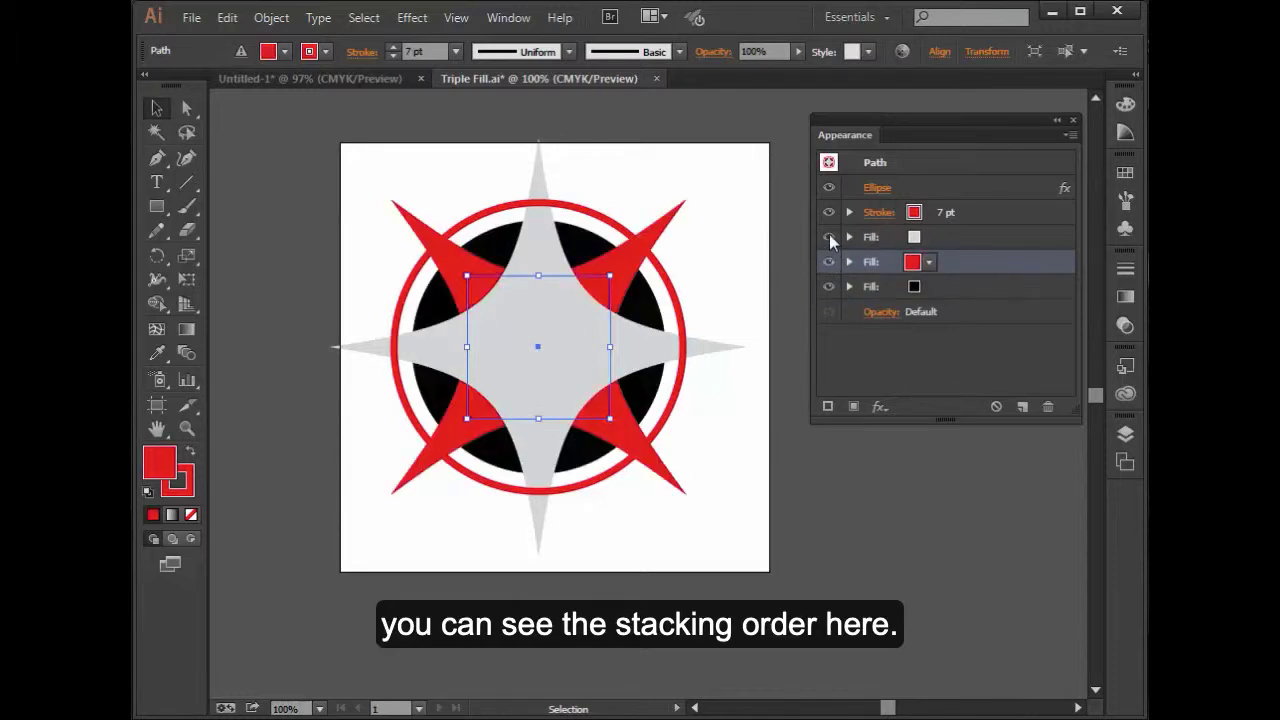
click(829, 236)
click(827, 237)
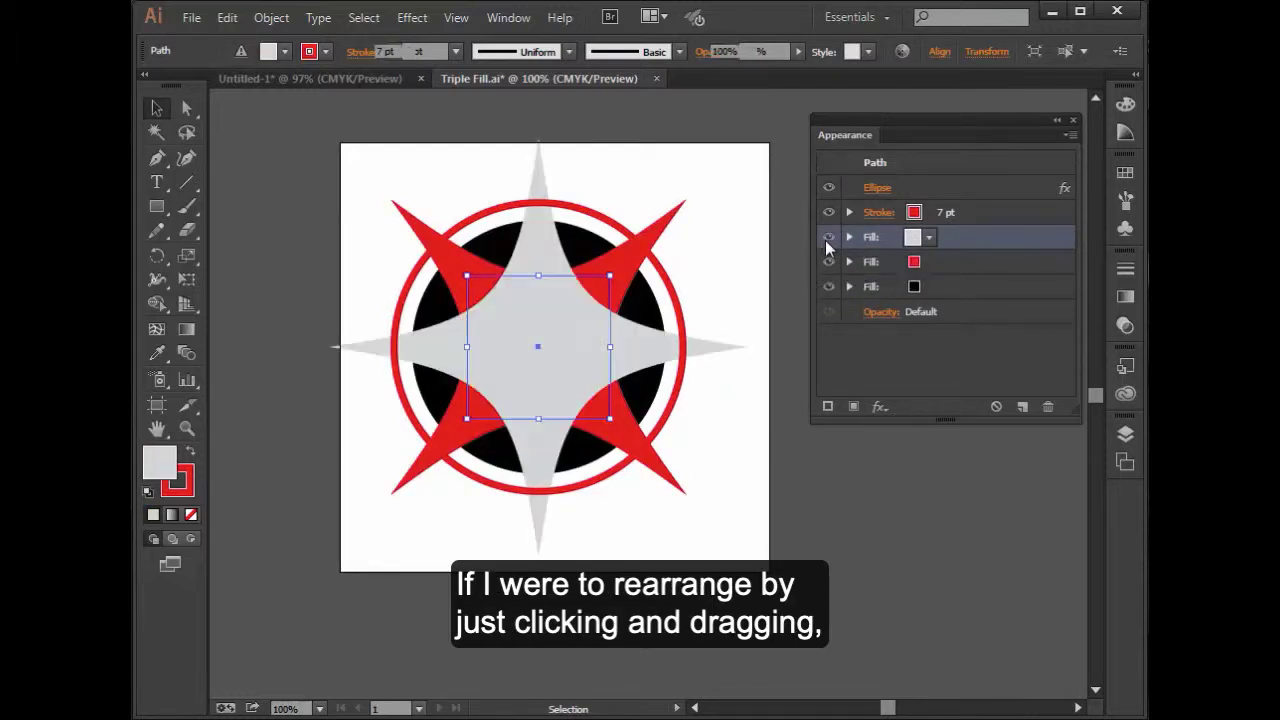
- Move the grey fill directly below the red fill in the star artwork's appearance stack
drag(972, 236, 973, 268)
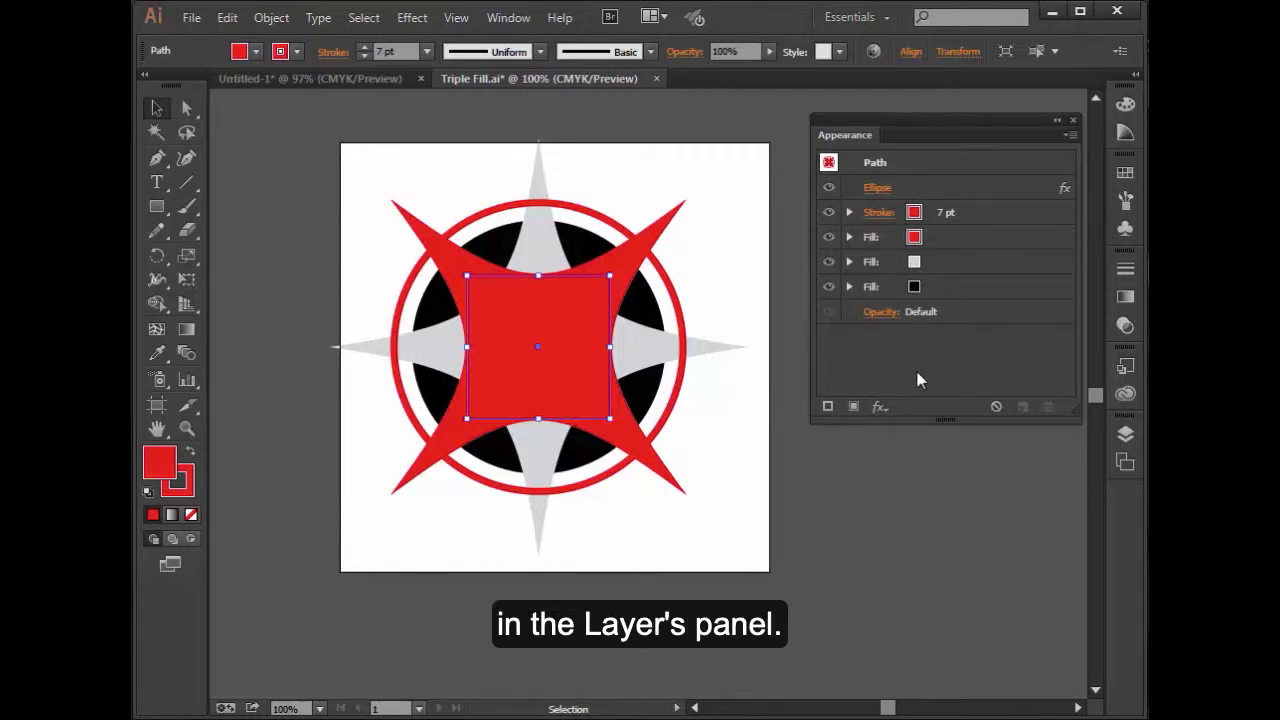
- Review the shape options of the artwork's Ellipse effect without changing them, and deselect the effect
click(905, 196)
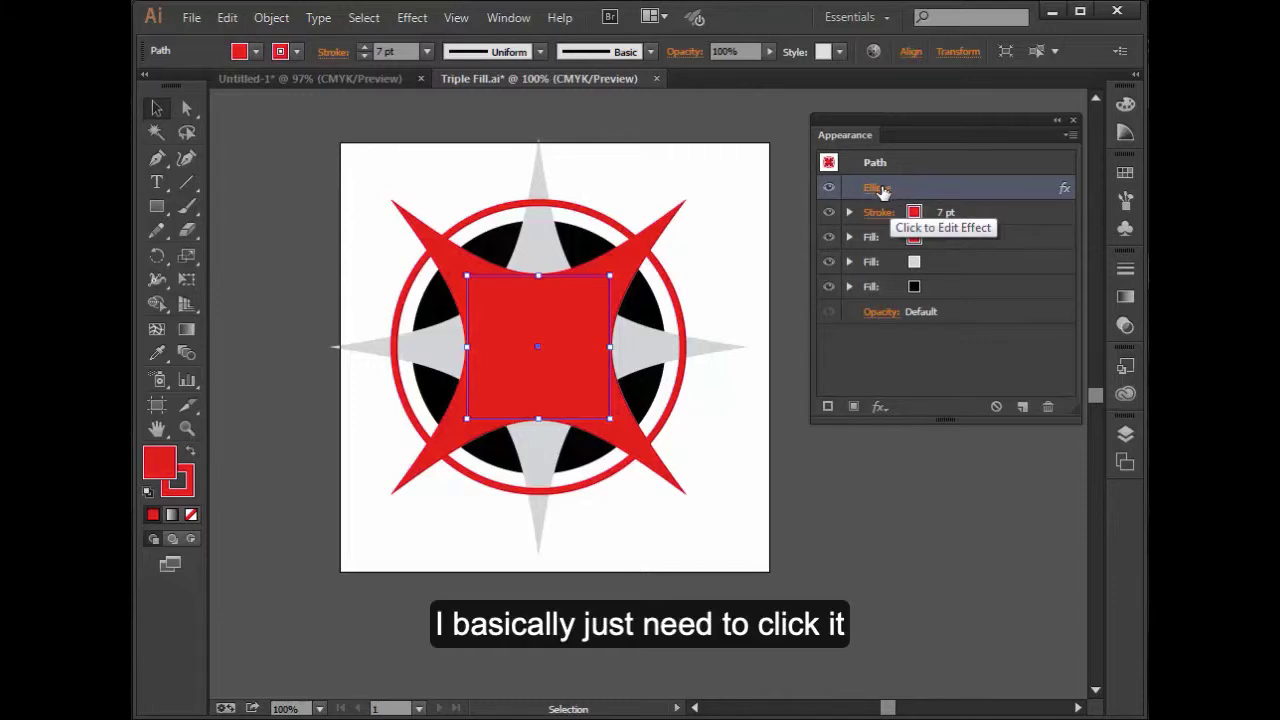
click(882, 189)
drag(910, 152, 612, 132)
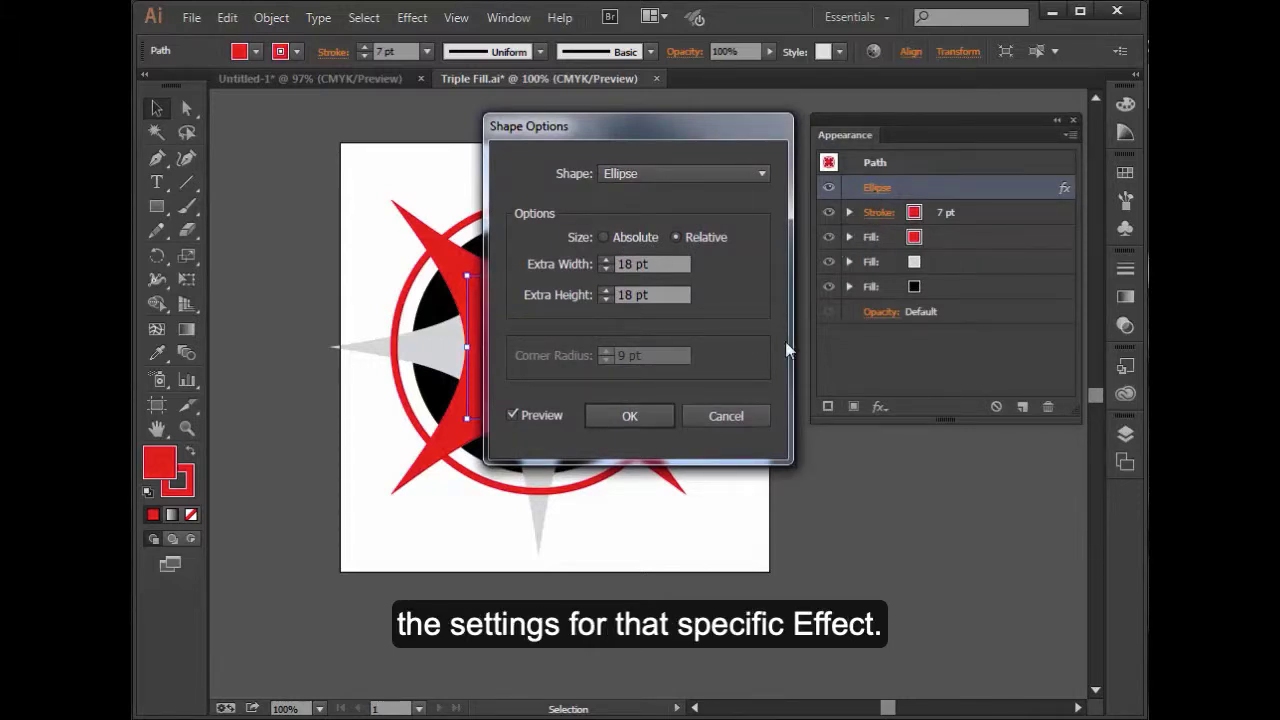
click(765, 414)
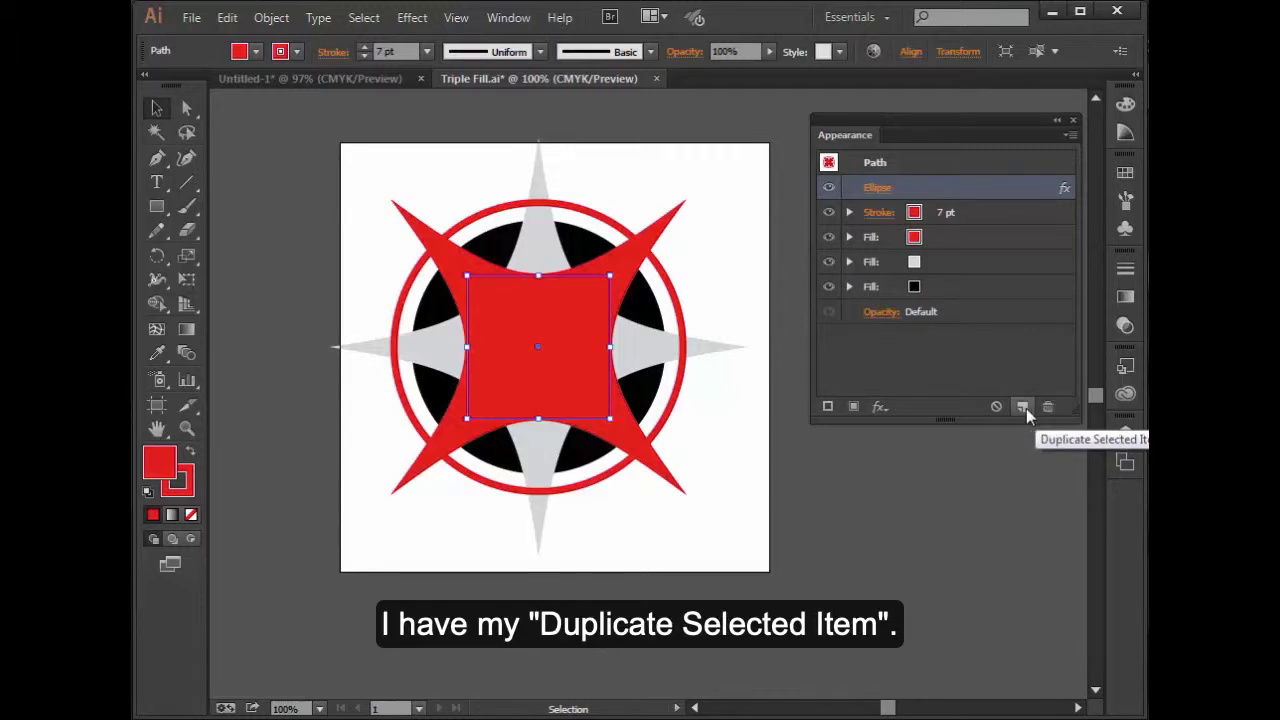
click(1003, 357)
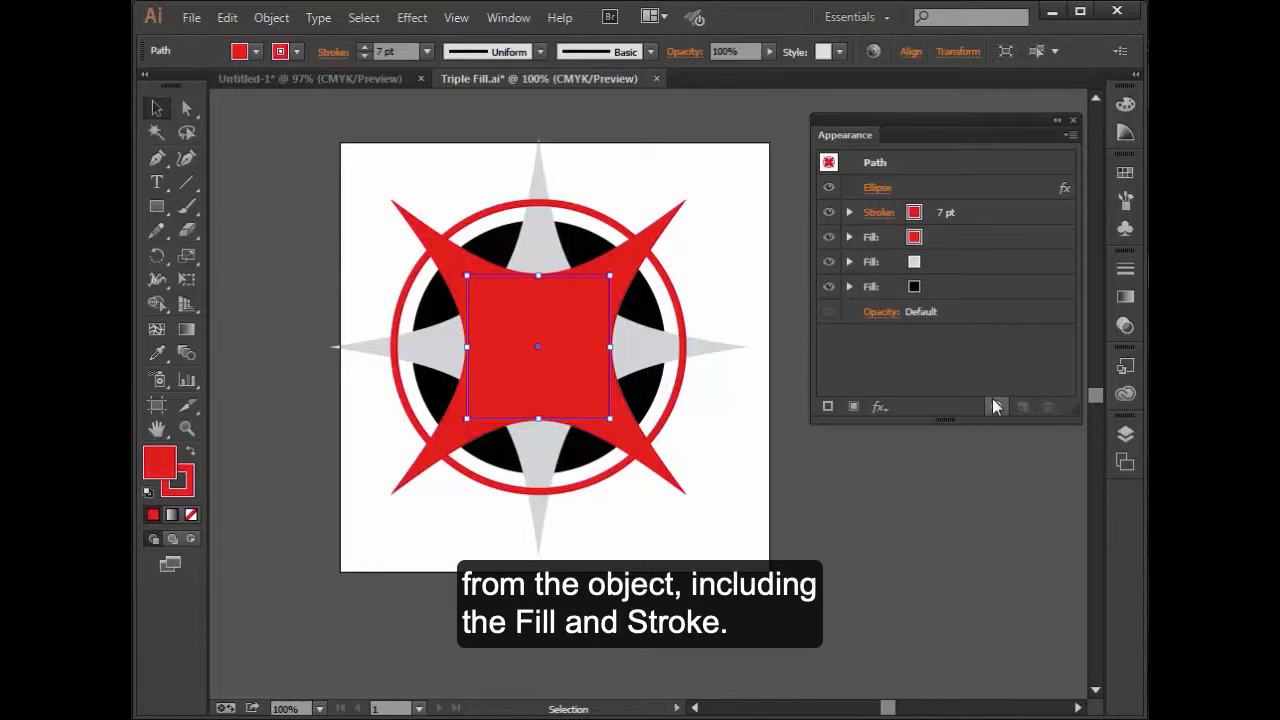
- Clear the star artwork's entire appearance, undo the clearing, and deselect the artwork
click(995, 405)
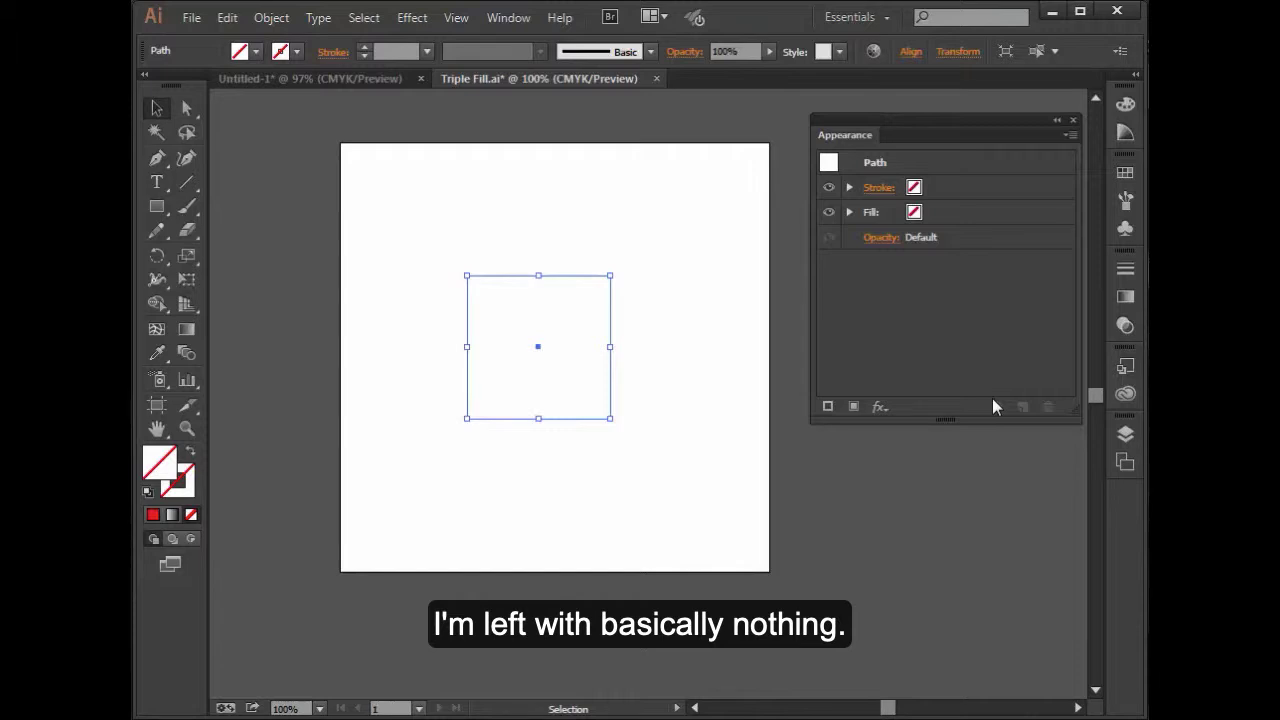
key(ctrl+z)
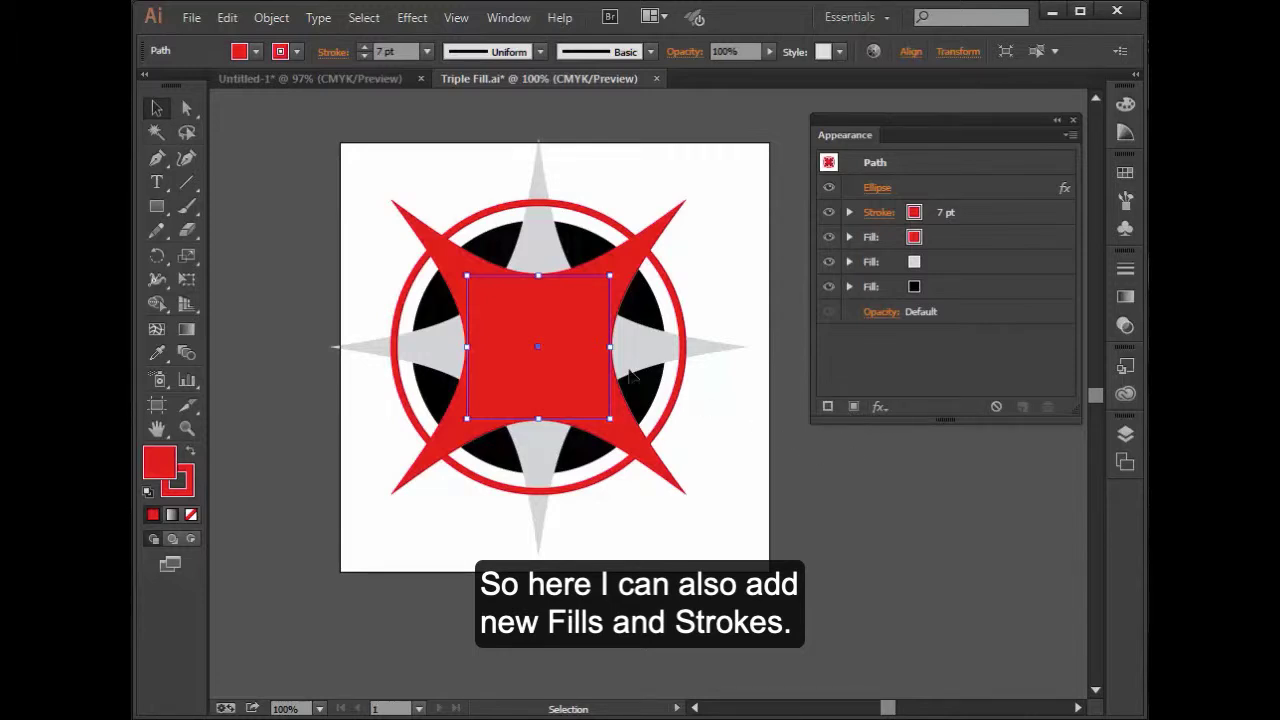
click(727, 418)
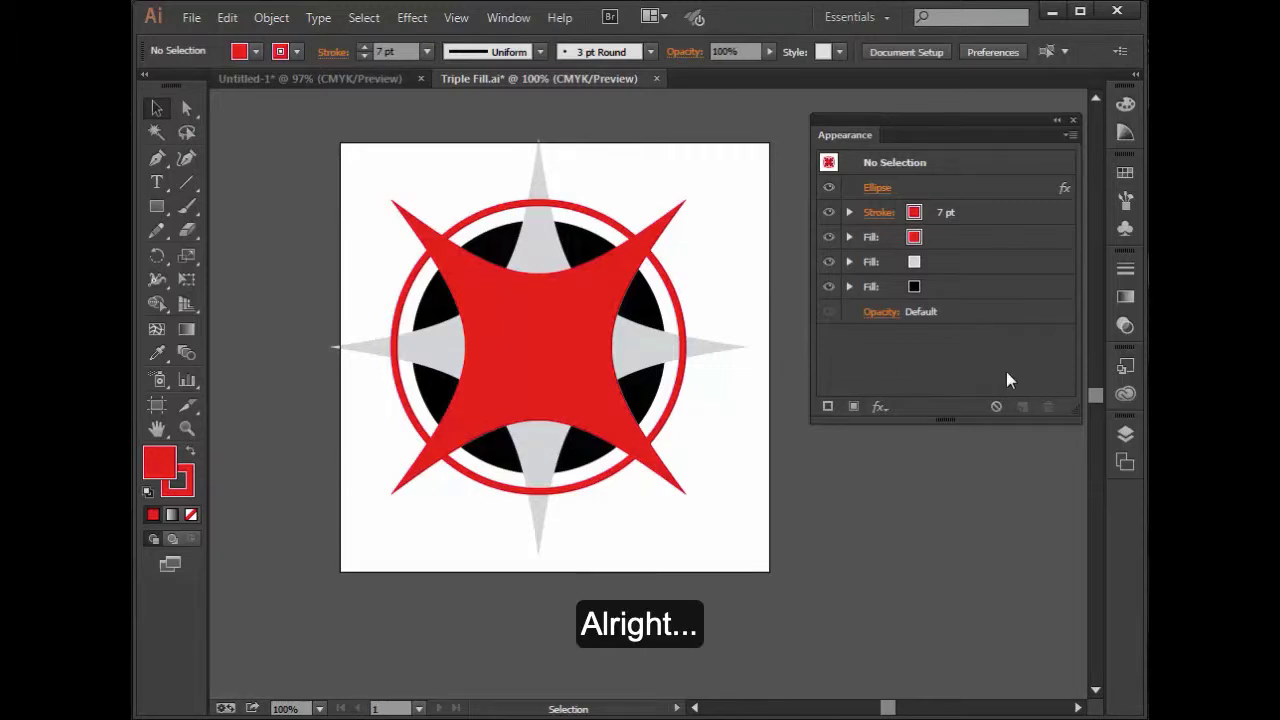
- Move the Appearance panel inward so its options fit on screen, and examine the New Art Has Basic Appearance setting
click(1070, 135)
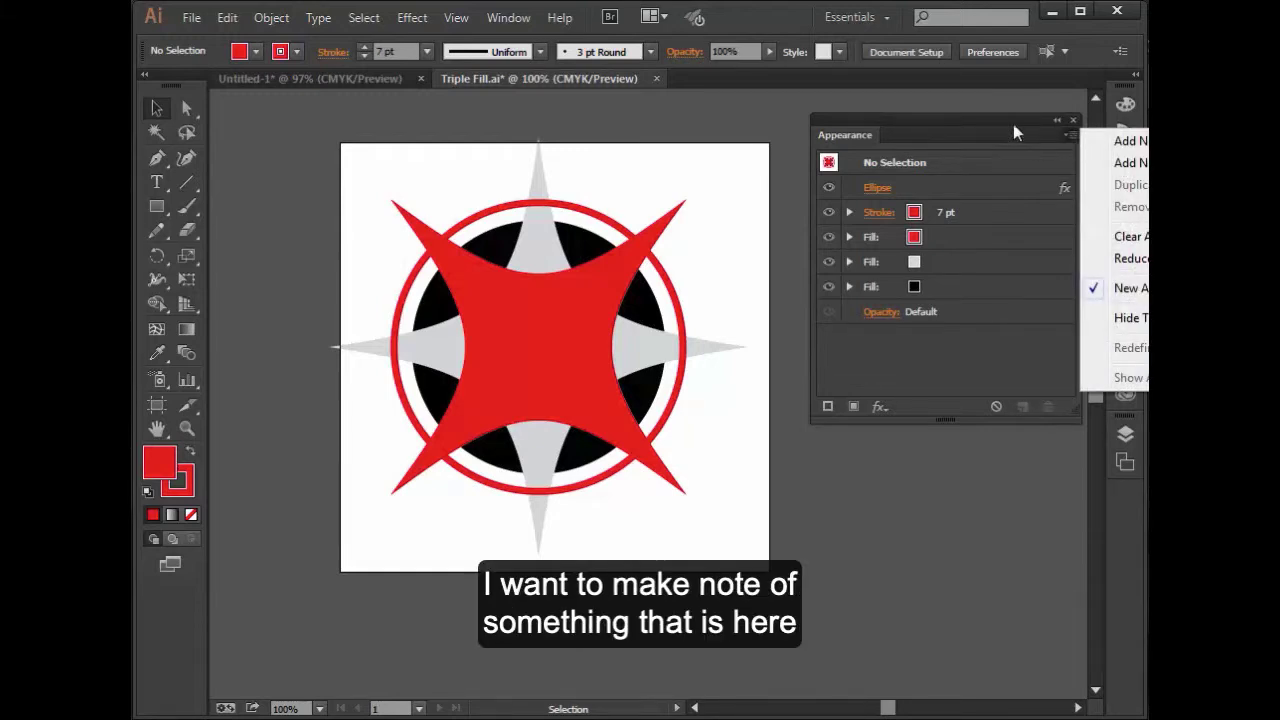
drag(1013, 124, 772, 127)
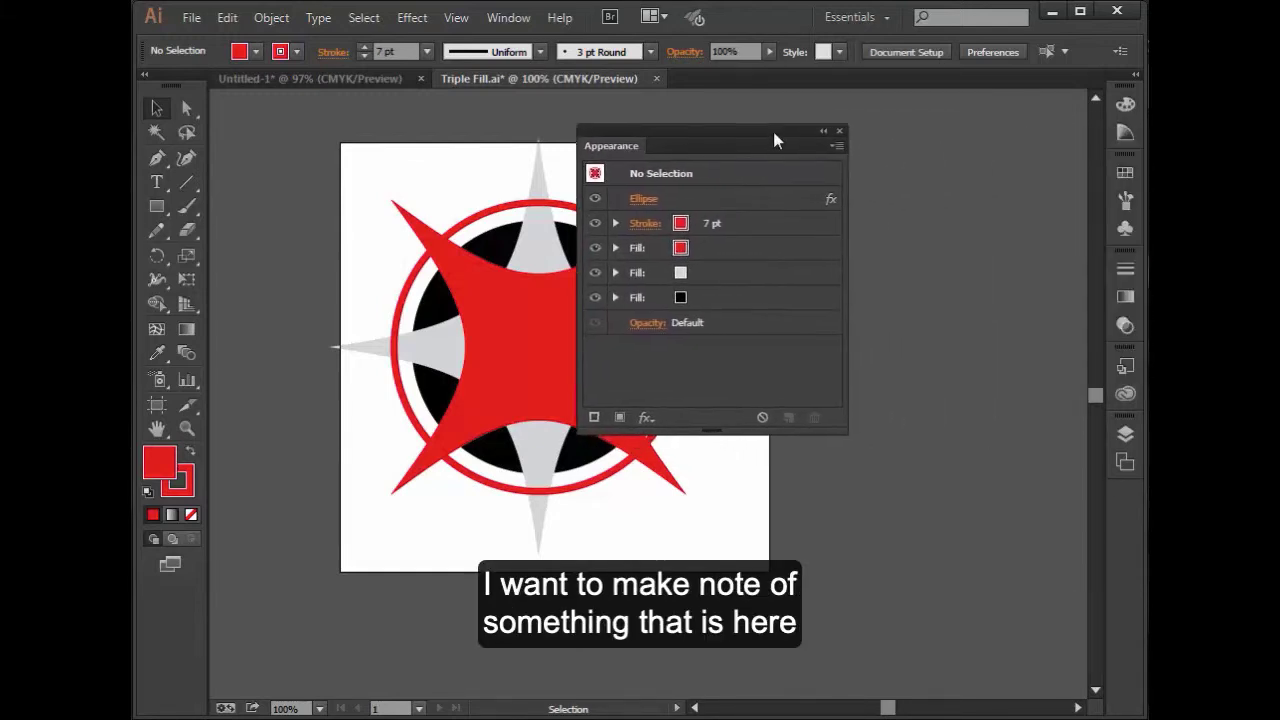
click(833, 143)
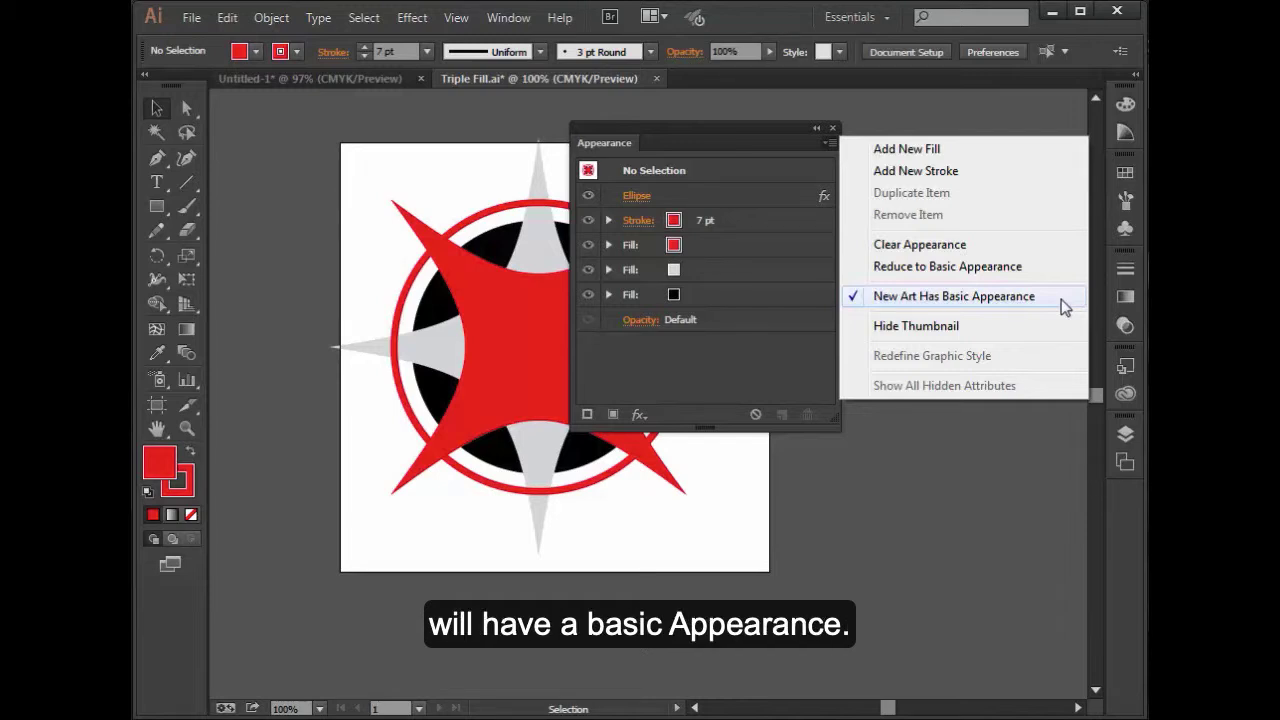
click(266, 257)
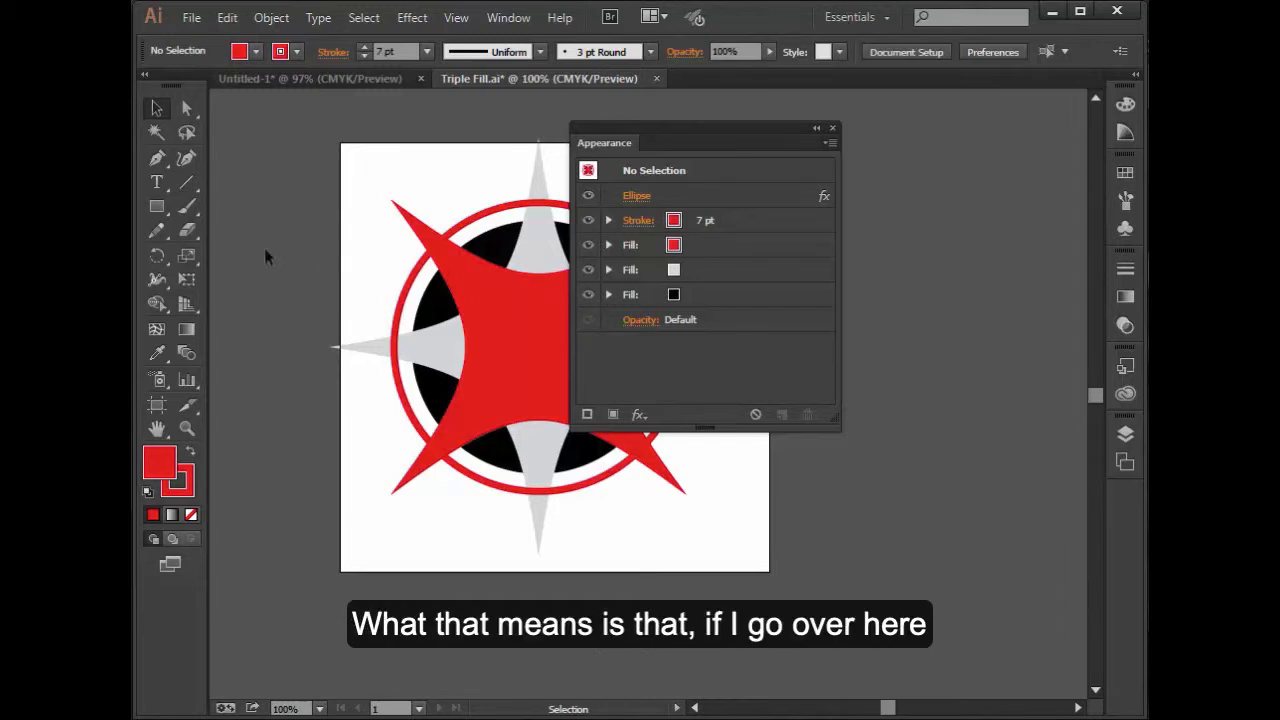
- Draw a small rectangle below the star artwork, near the artboard's lower corner, and deselect it
click(157, 206)
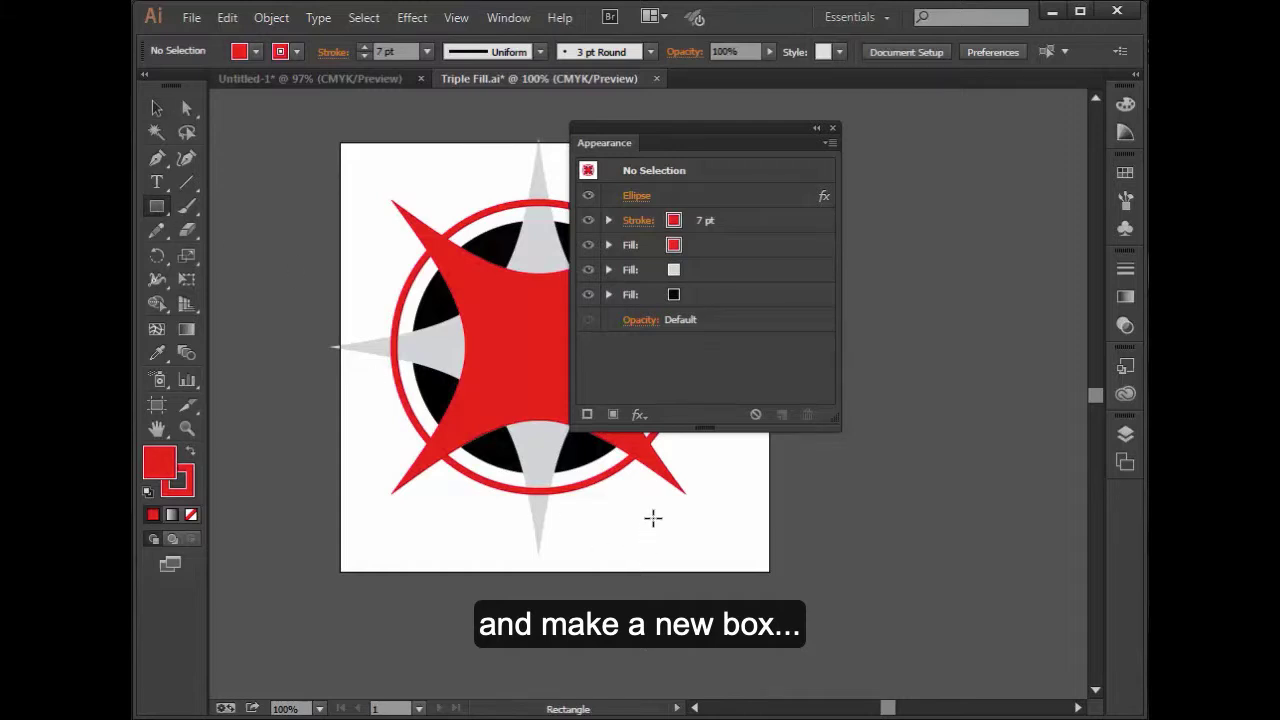
drag(653, 519, 699, 555)
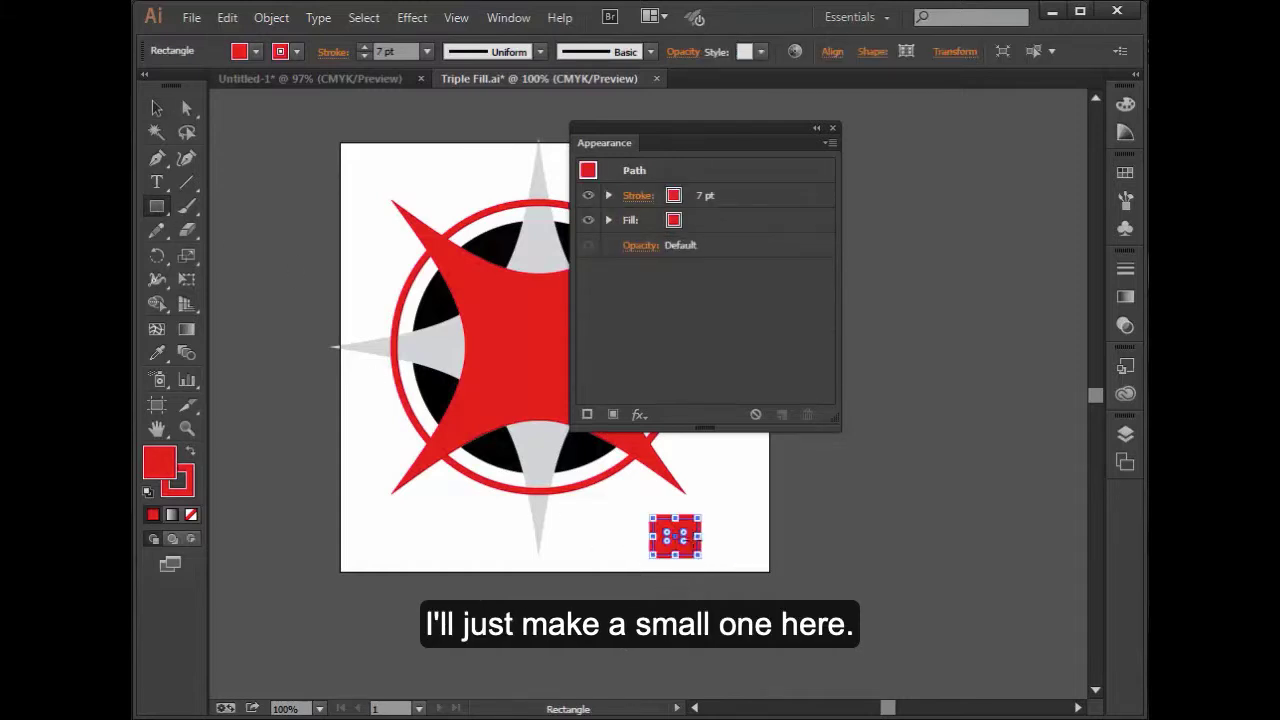
click(157, 110)
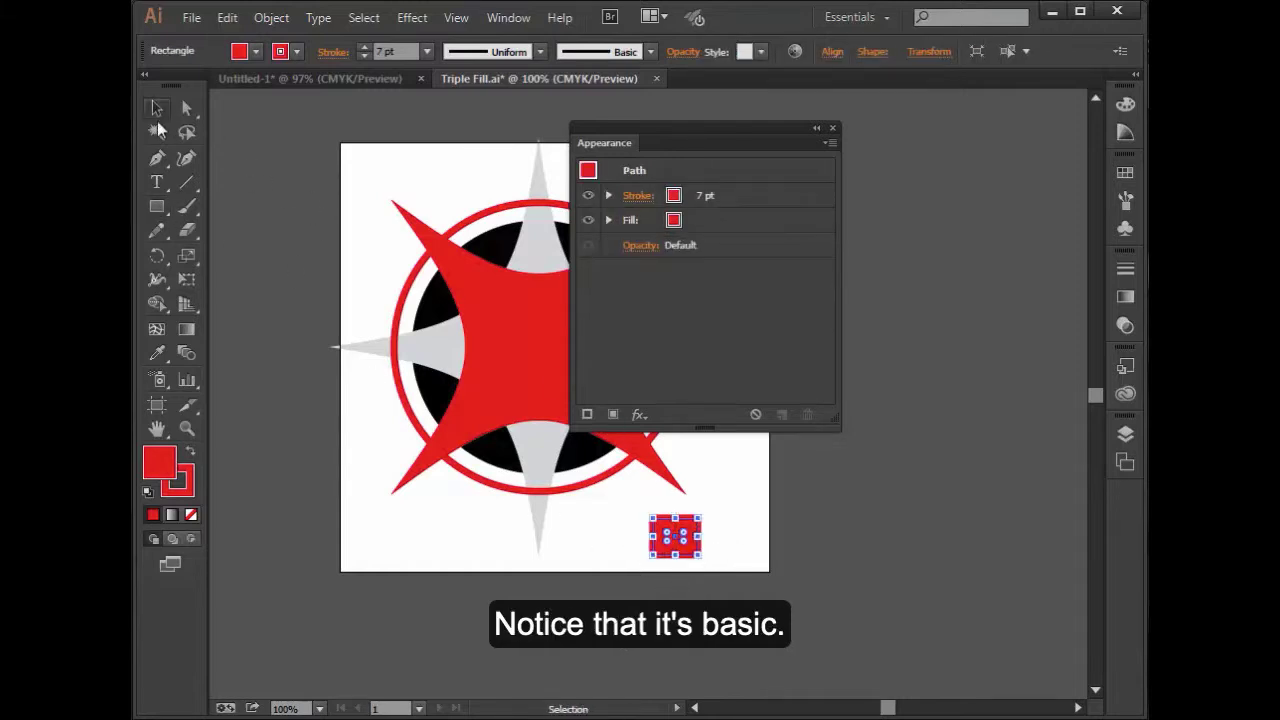
click(708, 535)
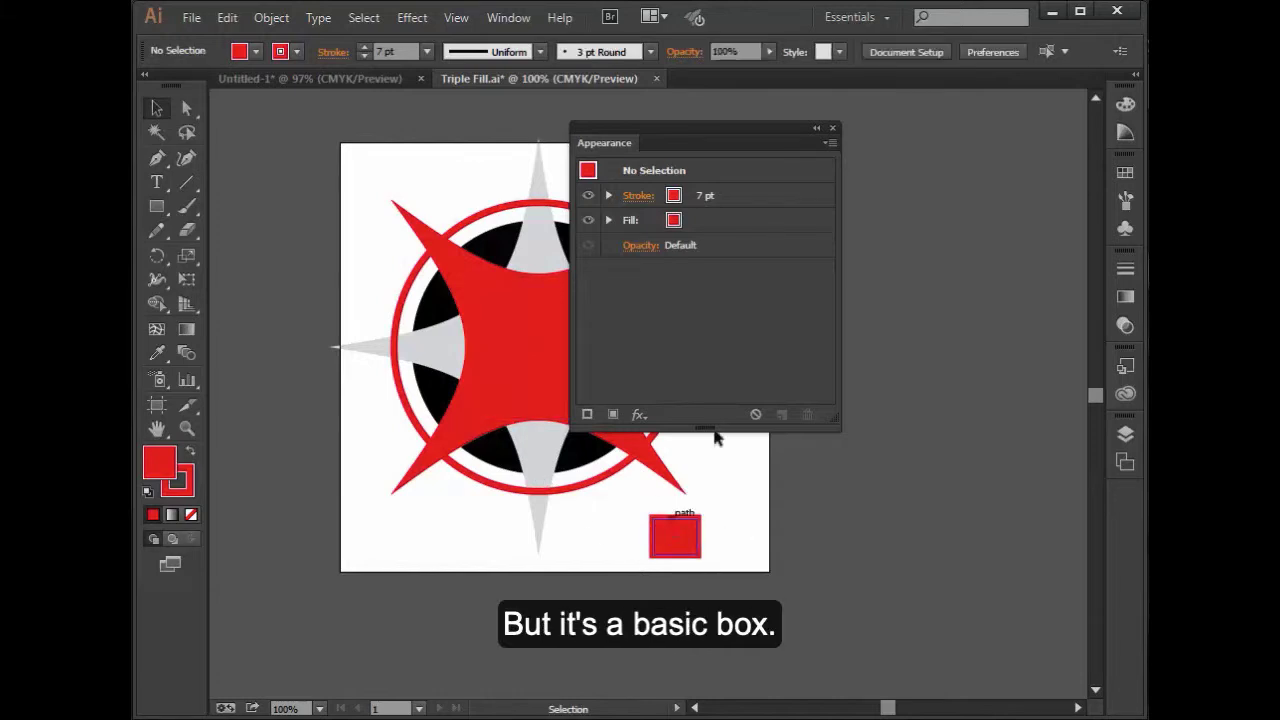
- Turn off the New Art Has Basic Appearance option for newly drawn artwork
click(988, 165)
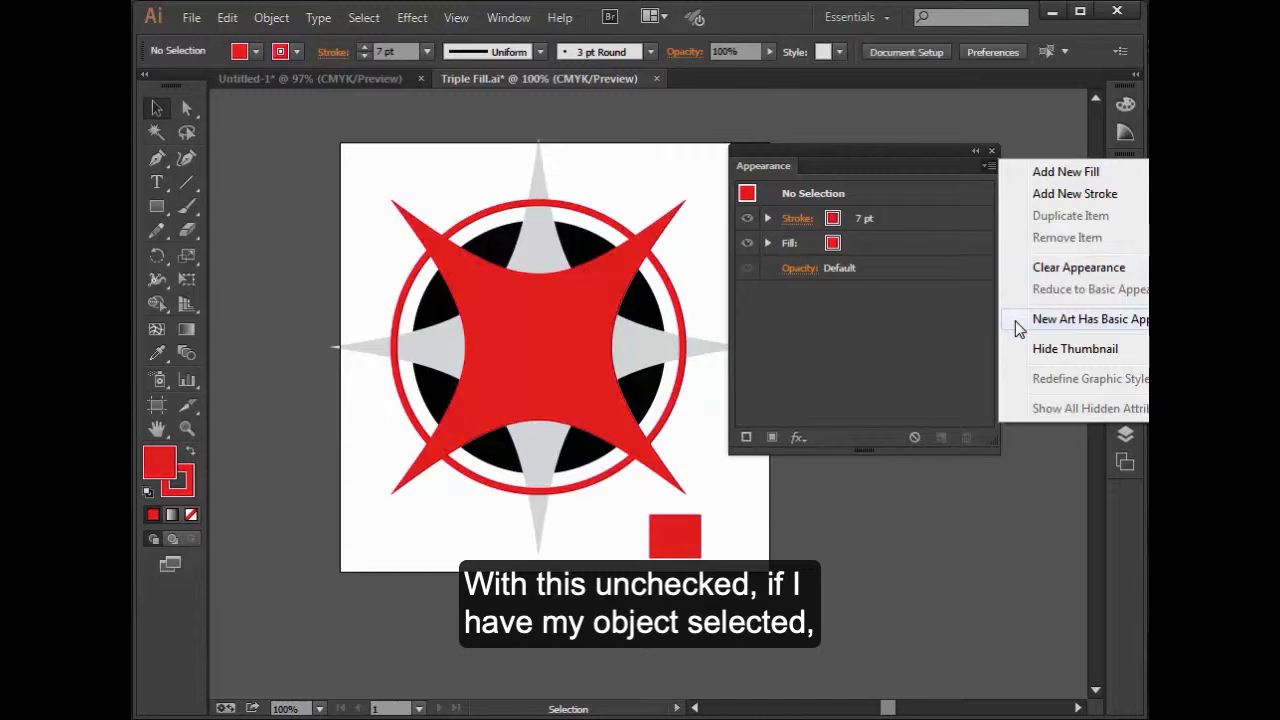
click(519, 338)
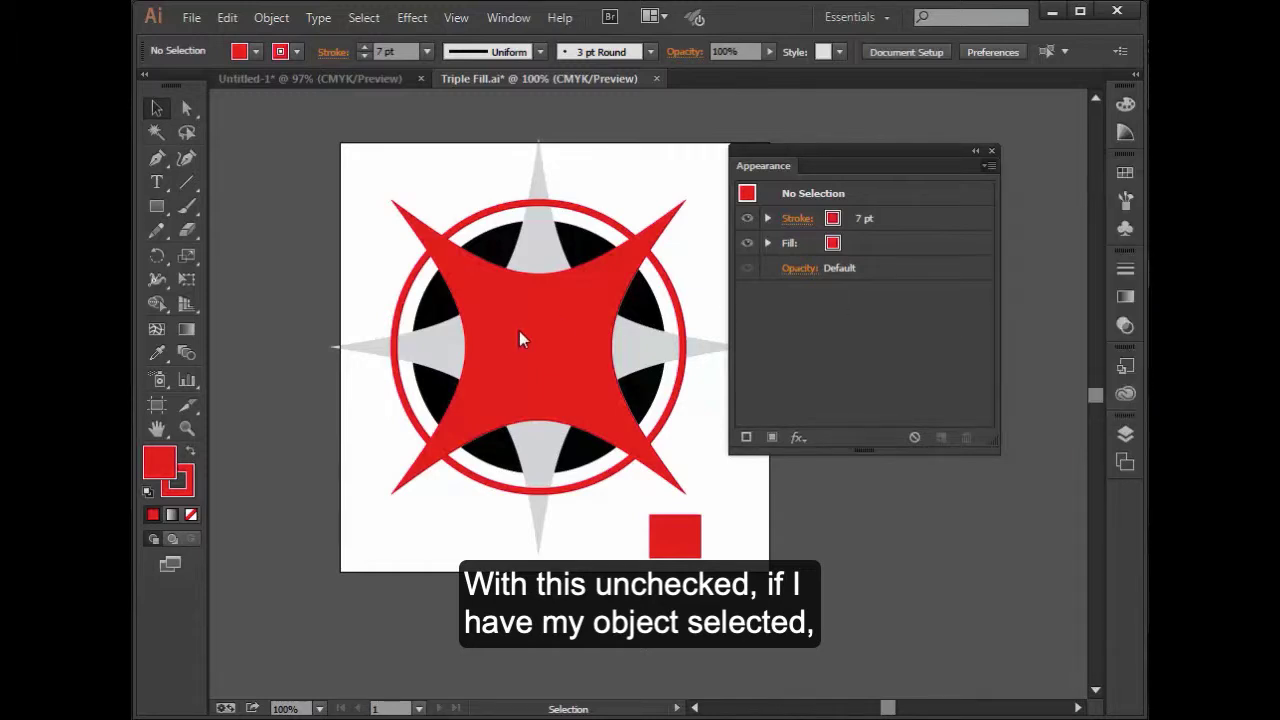
- Select the star artwork and draw five rectangles in its appearance around the artboard: three small, one tall and narrow, one wide
click(519, 338)
click(988, 165)
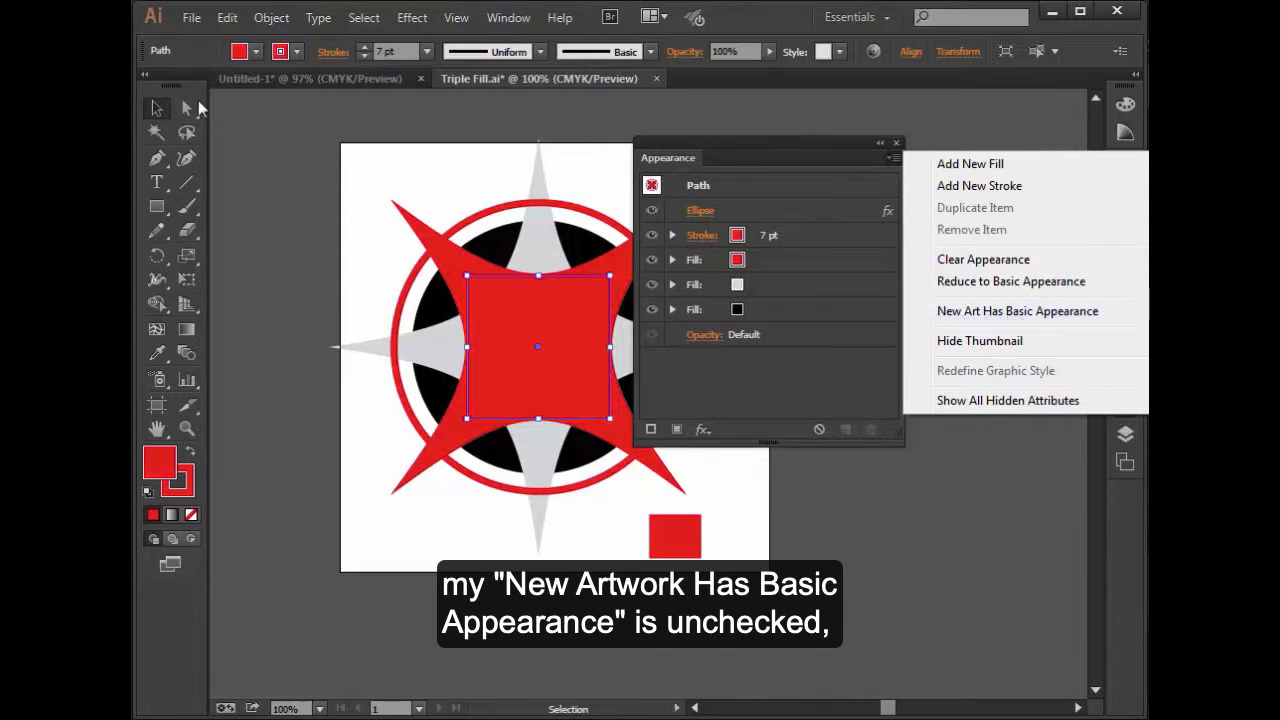
click(158, 208)
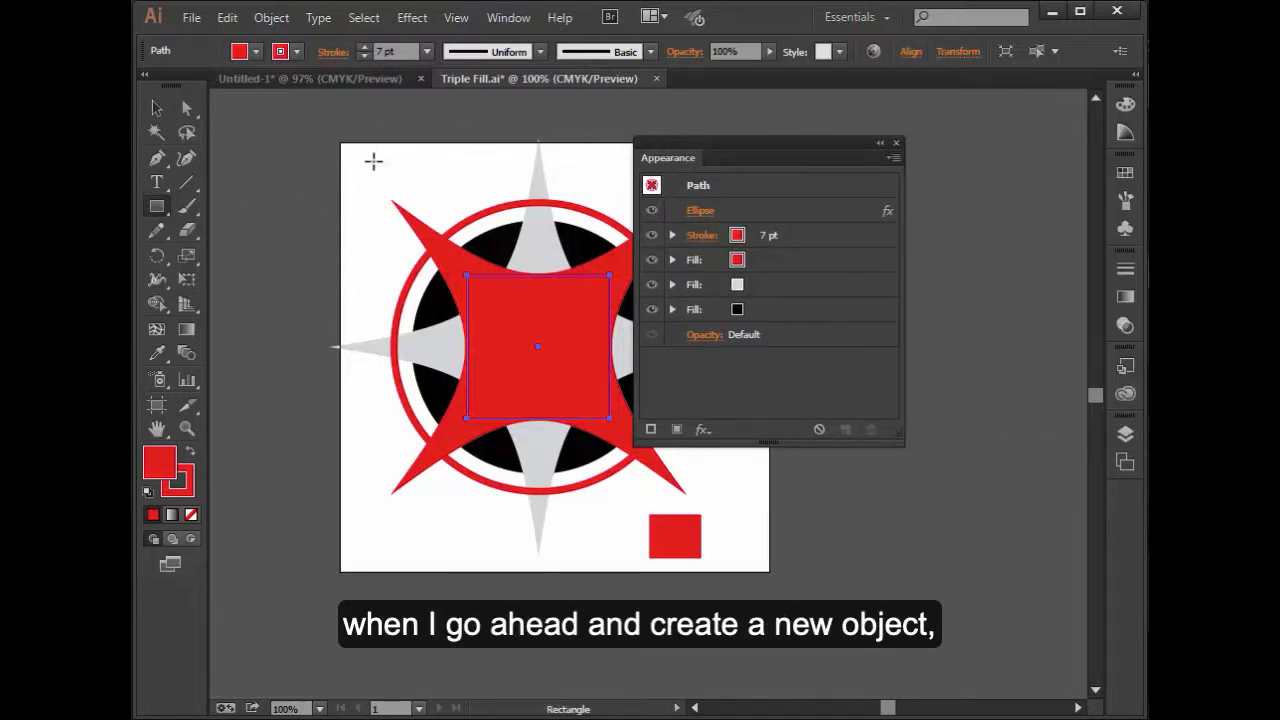
drag(371, 162, 387, 181)
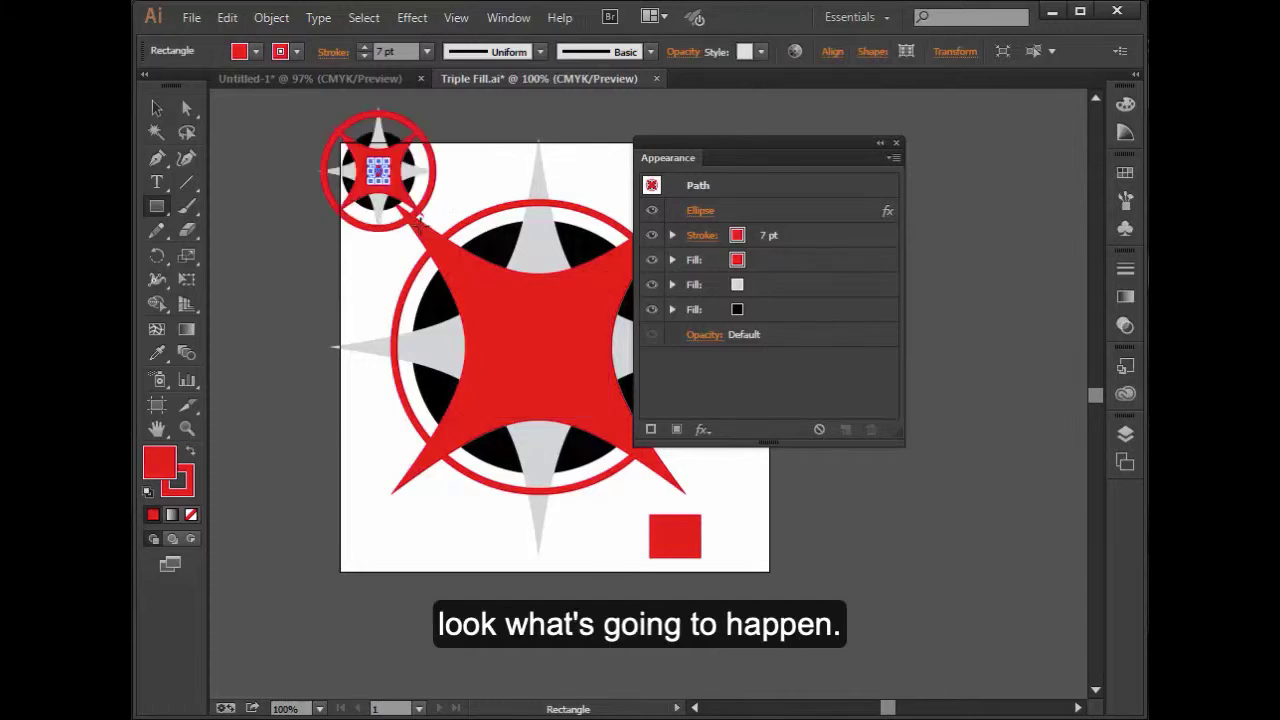
drag(845, 535, 868, 561)
drag(938, 468, 963, 493)
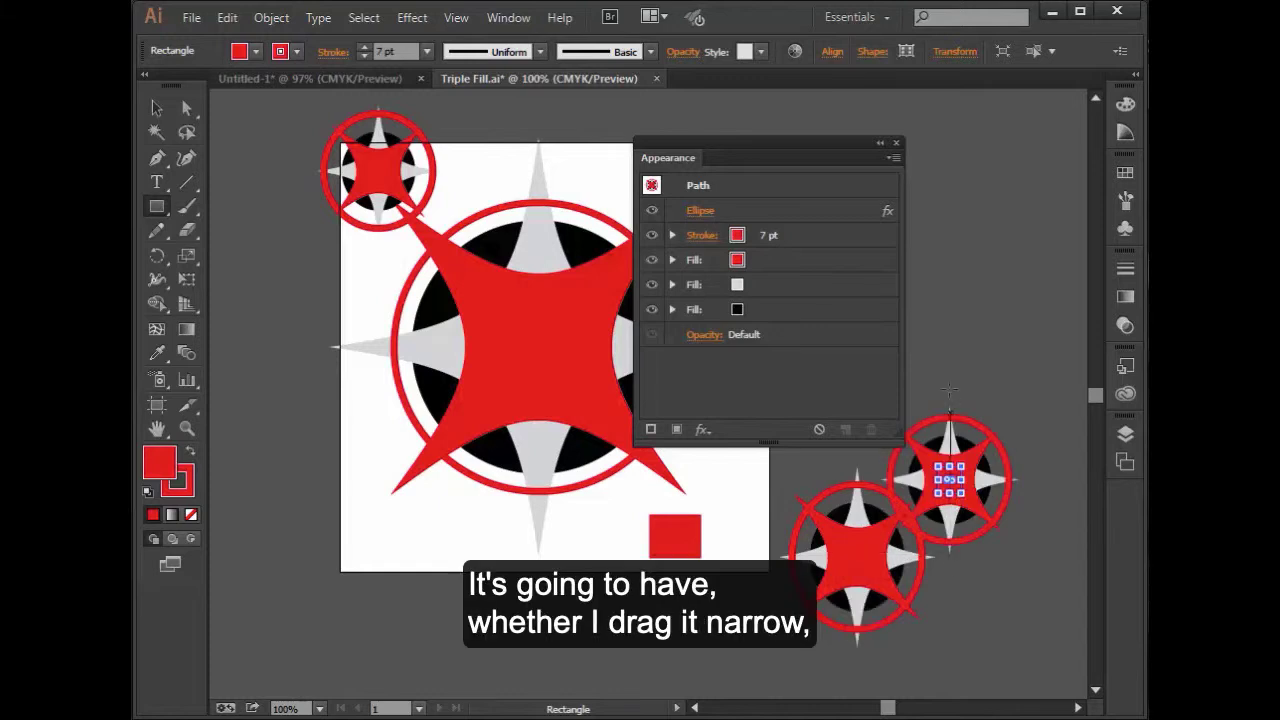
drag(938, 288, 952, 352)
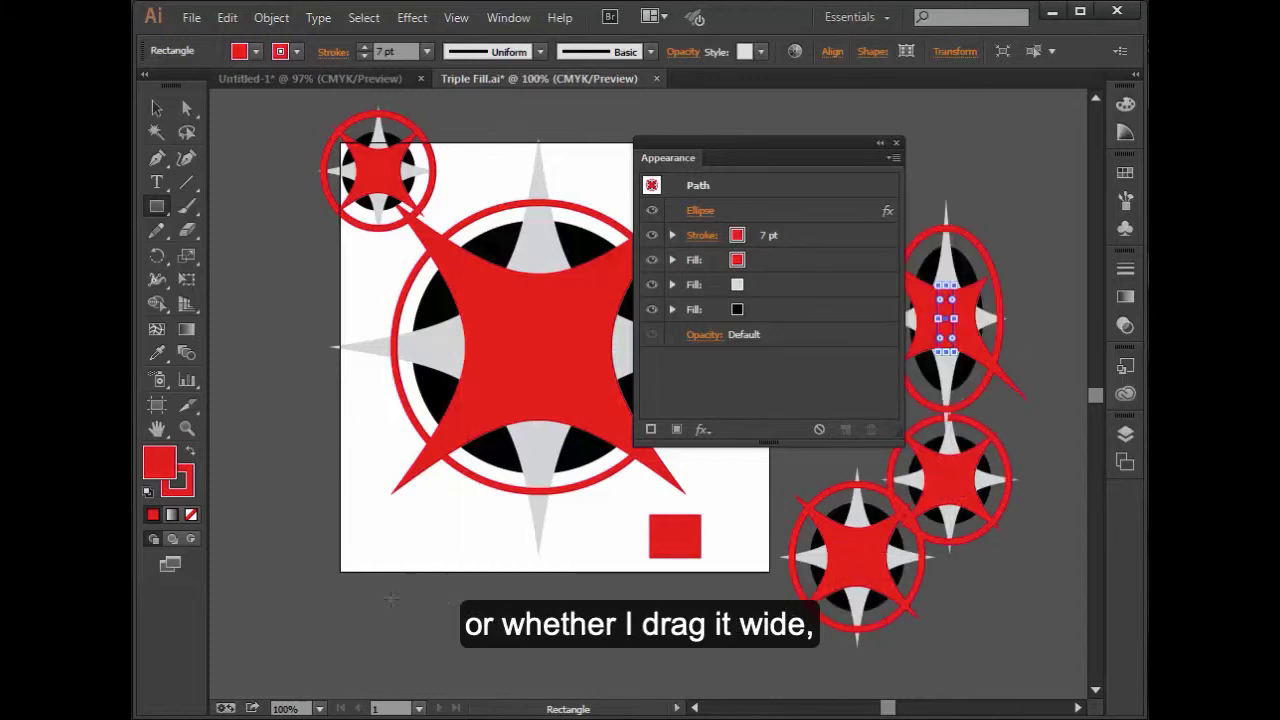
drag(386, 598, 697, 649)
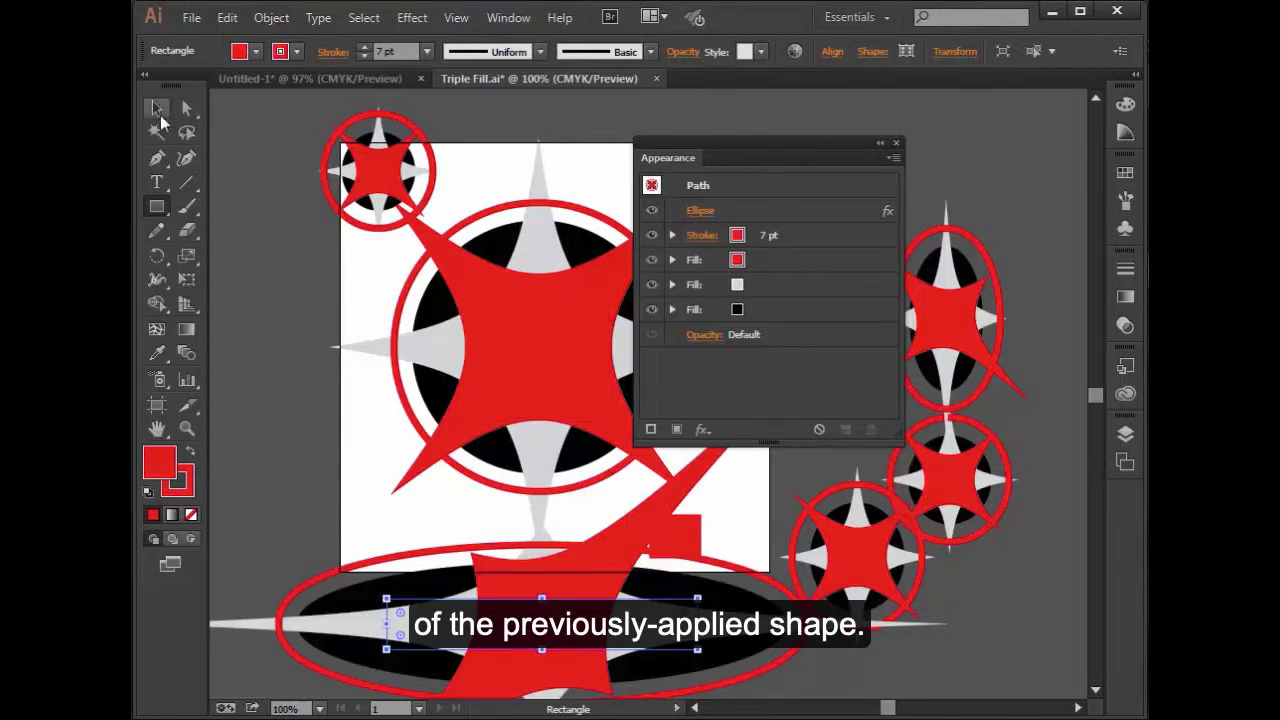
- Turn the New Art Has Basic Appearance option back on and check that it is enabled
click(892, 157)
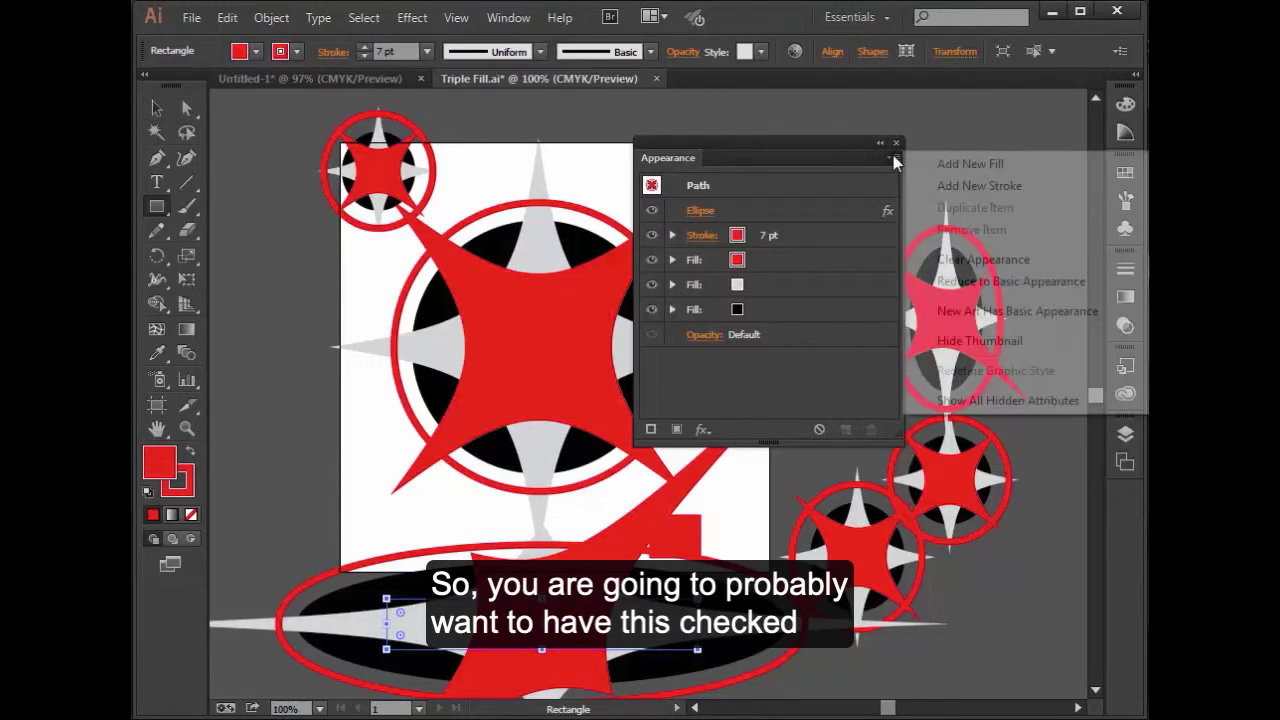
click(925, 313)
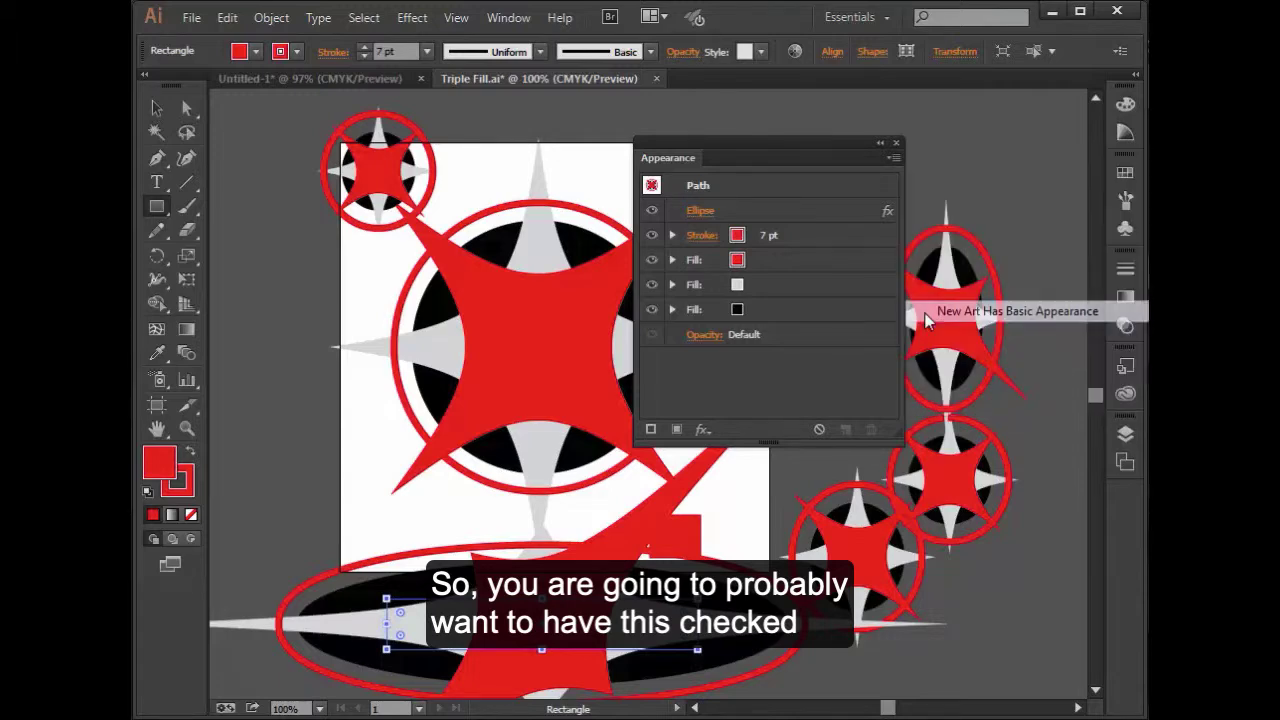
click(893, 157)
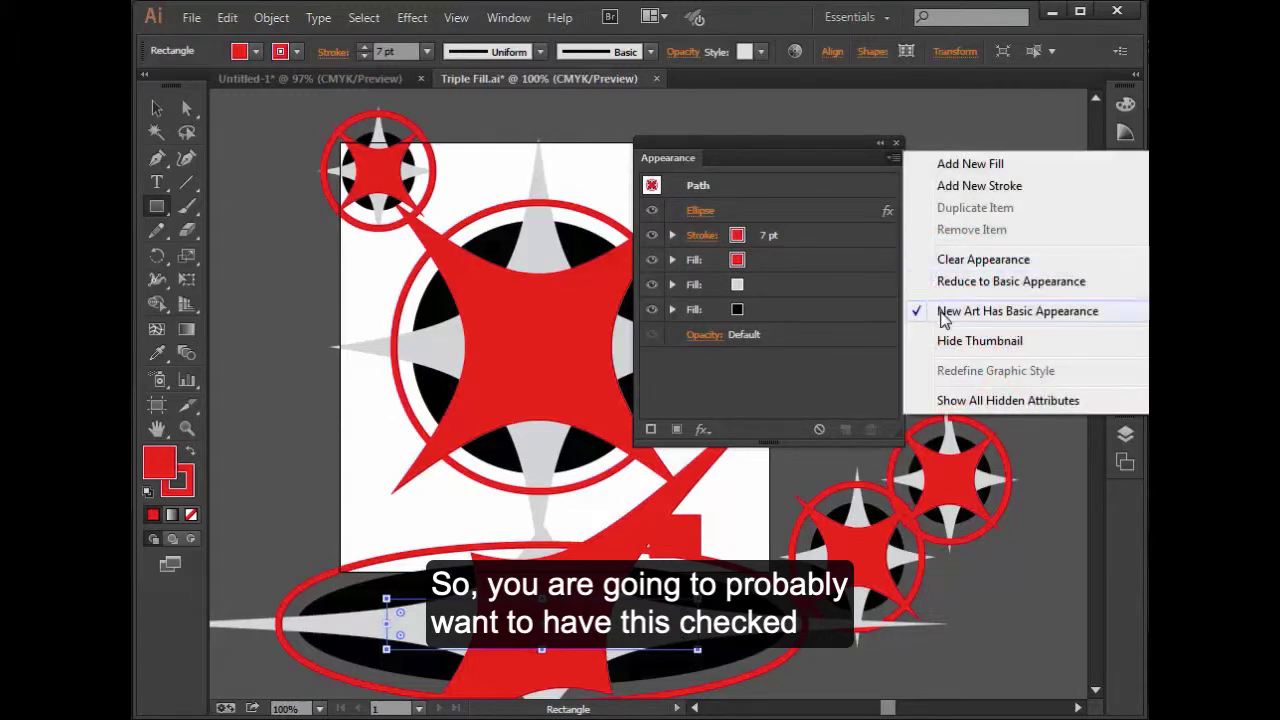
- Cancel the rectangle size entry and draw a small freehand rectangle on the pasteboard, left of the artboard
click(244, 233)
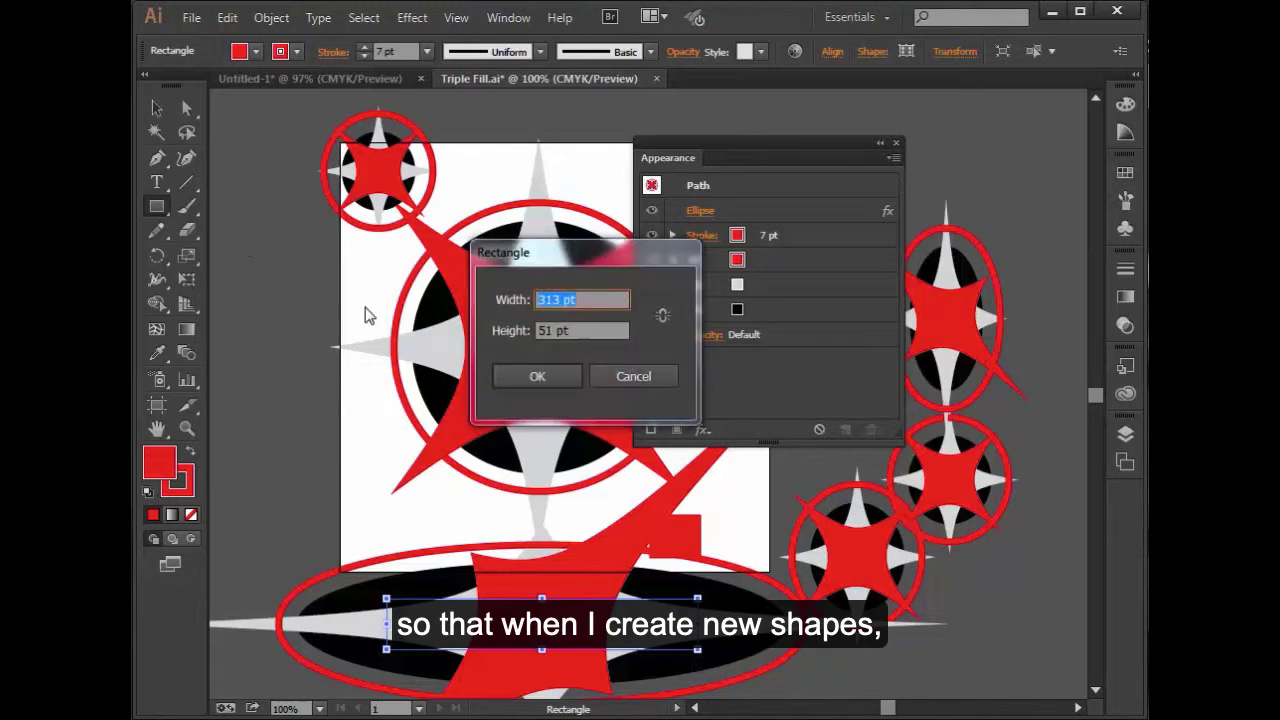
click(626, 373)
drag(257, 245, 317, 315)
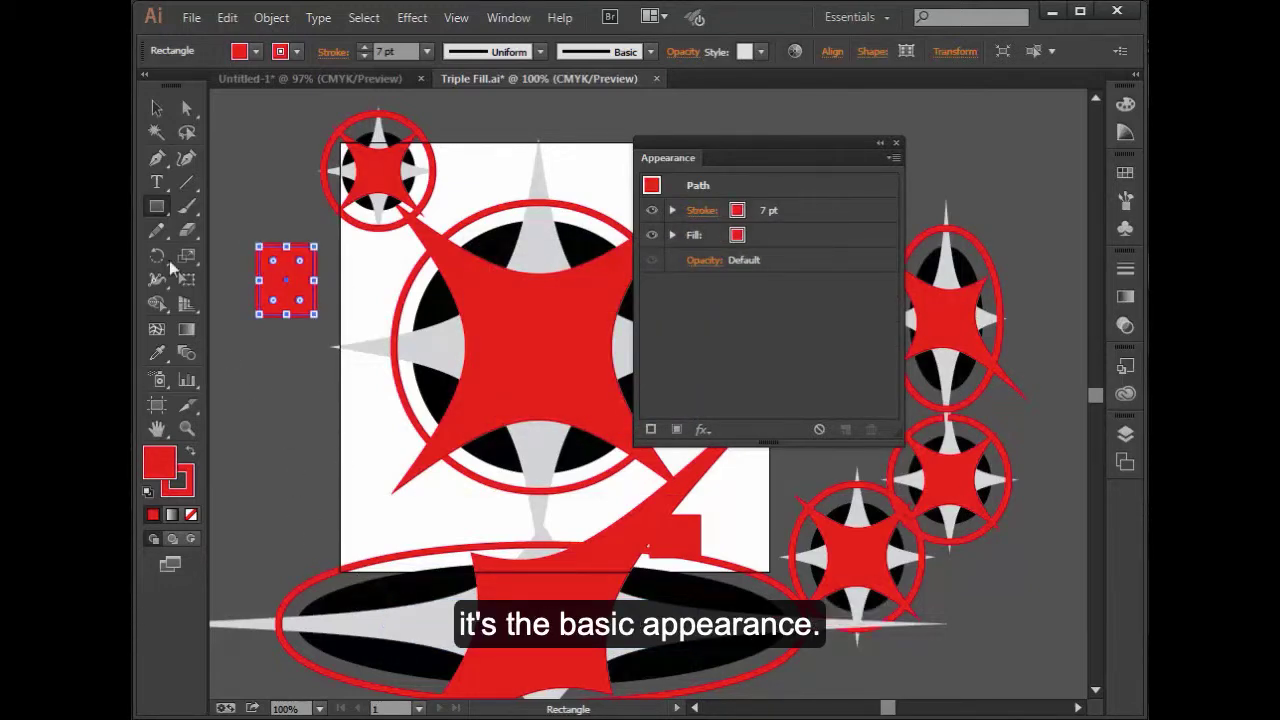
- Delete the small star at the artboard's upper-left corner, the plain rectangle left of the artboard, and the wide star below
click(158, 111)
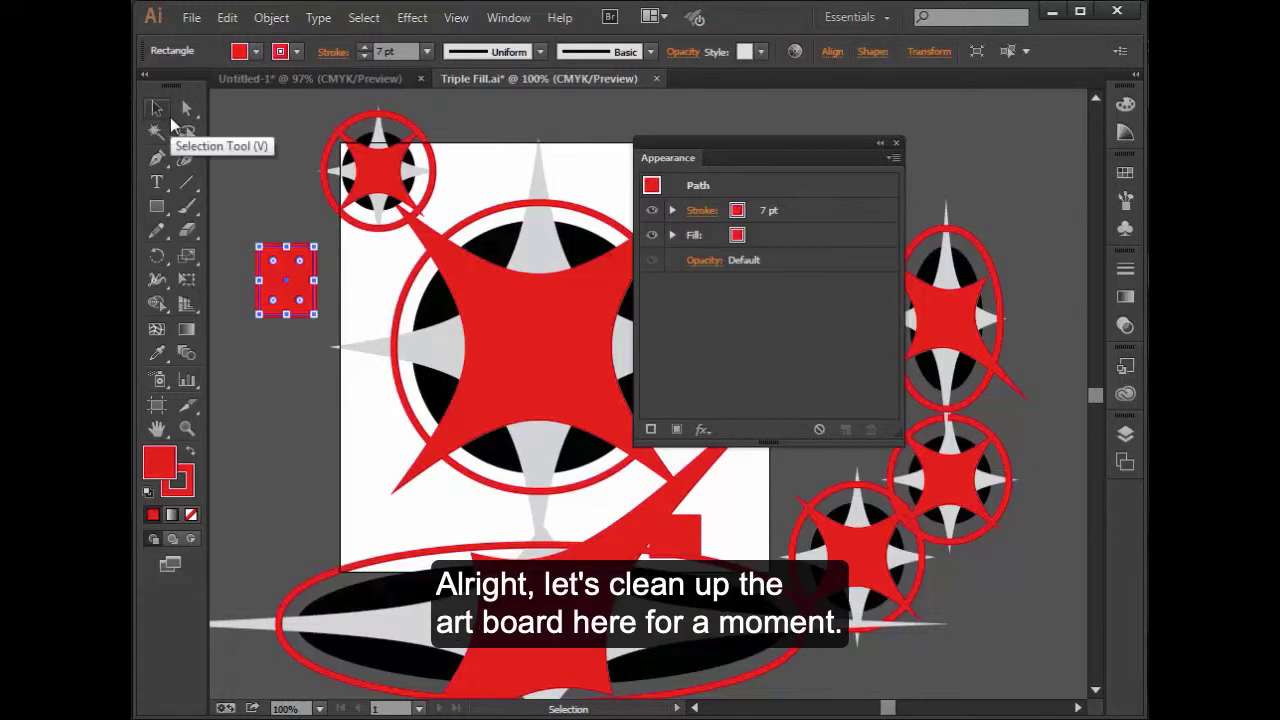
click(378, 170)
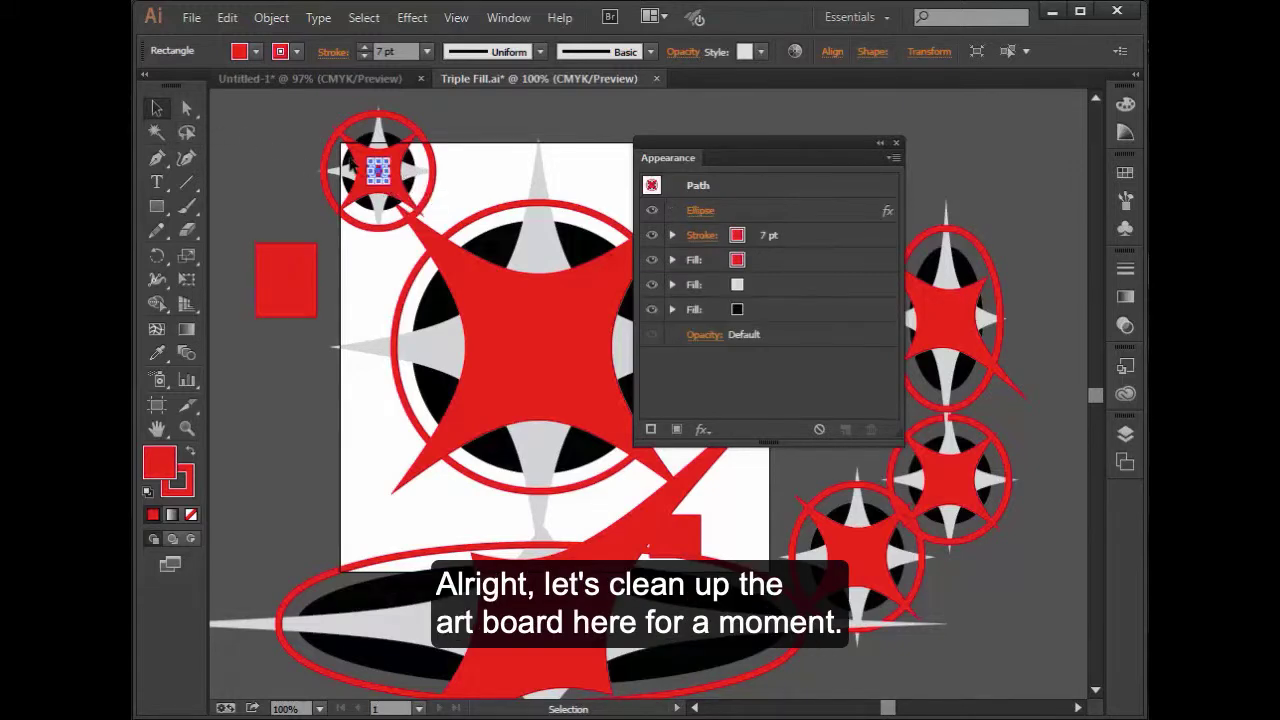
key(Delete)
drag(286, 277, 680, 545)
click(436, 620)
key(Delete)
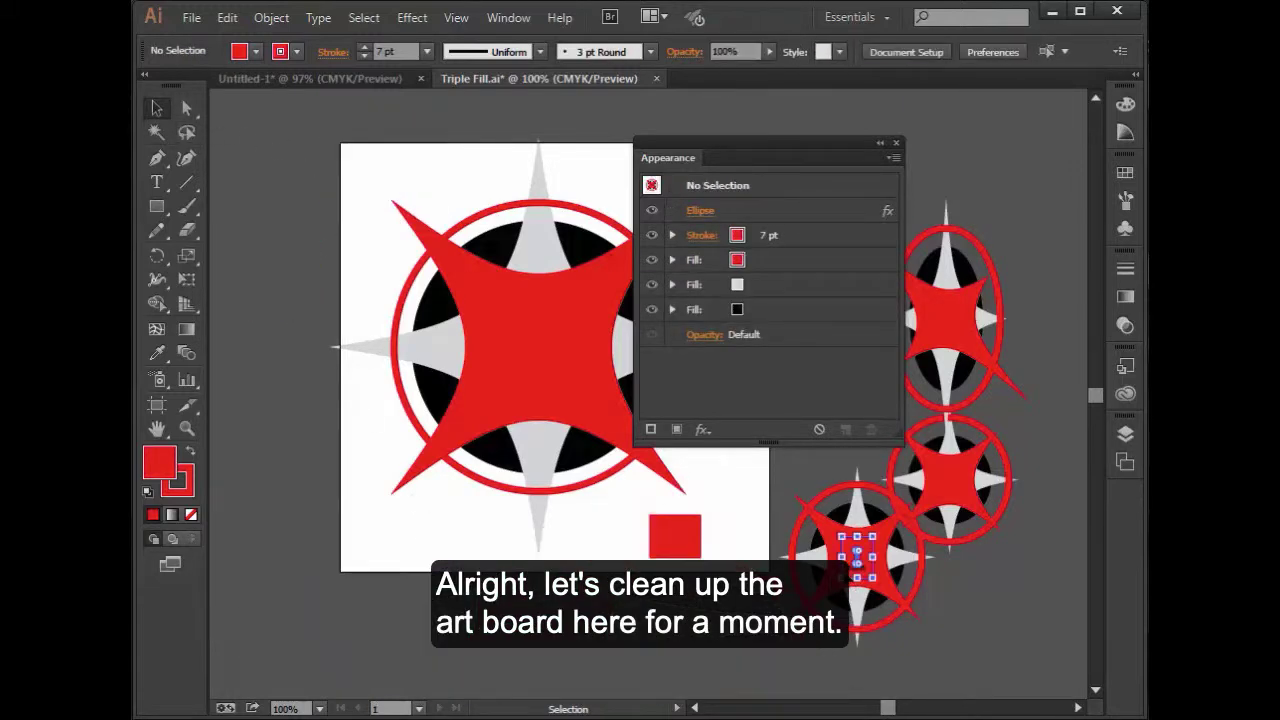
- Delete the remaining star copies and the small red rectangle, and move the Appearance panel clear of the artboard
click(931, 478)
key(Delete)
click(945, 340)
key(Delete)
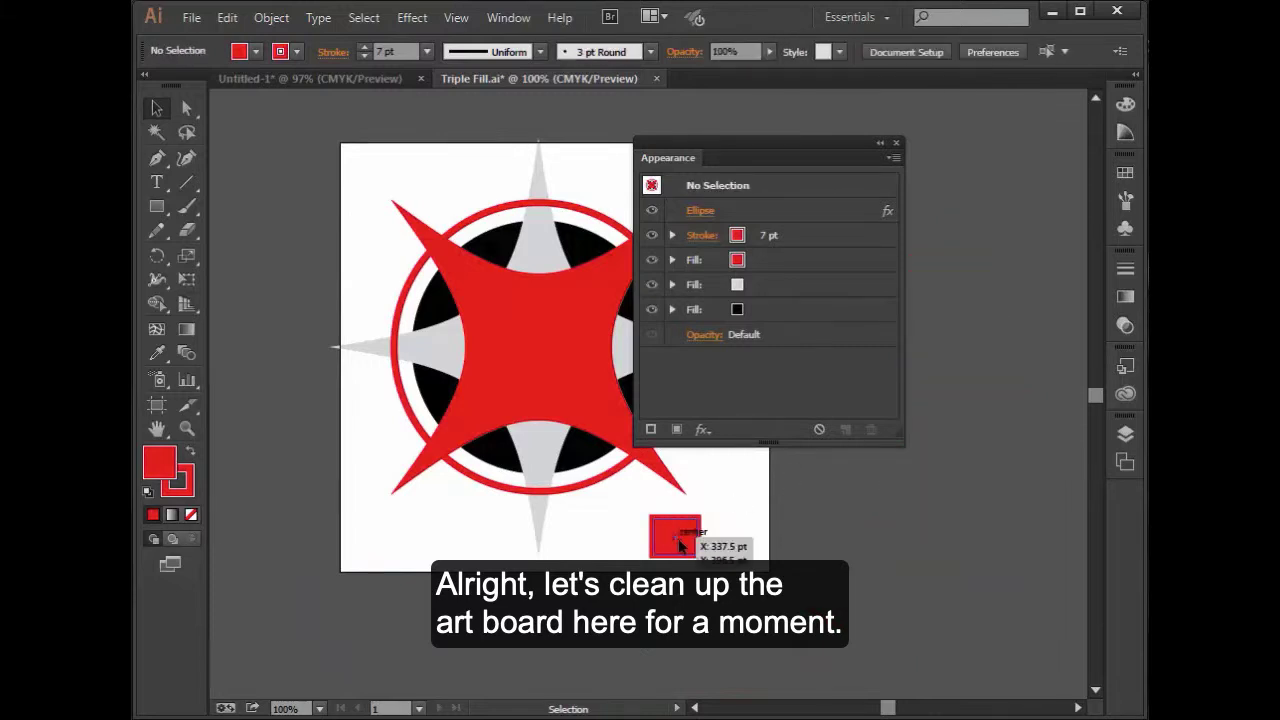
click(679, 545)
key(Delete)
drag(784, 140, 937, 142)
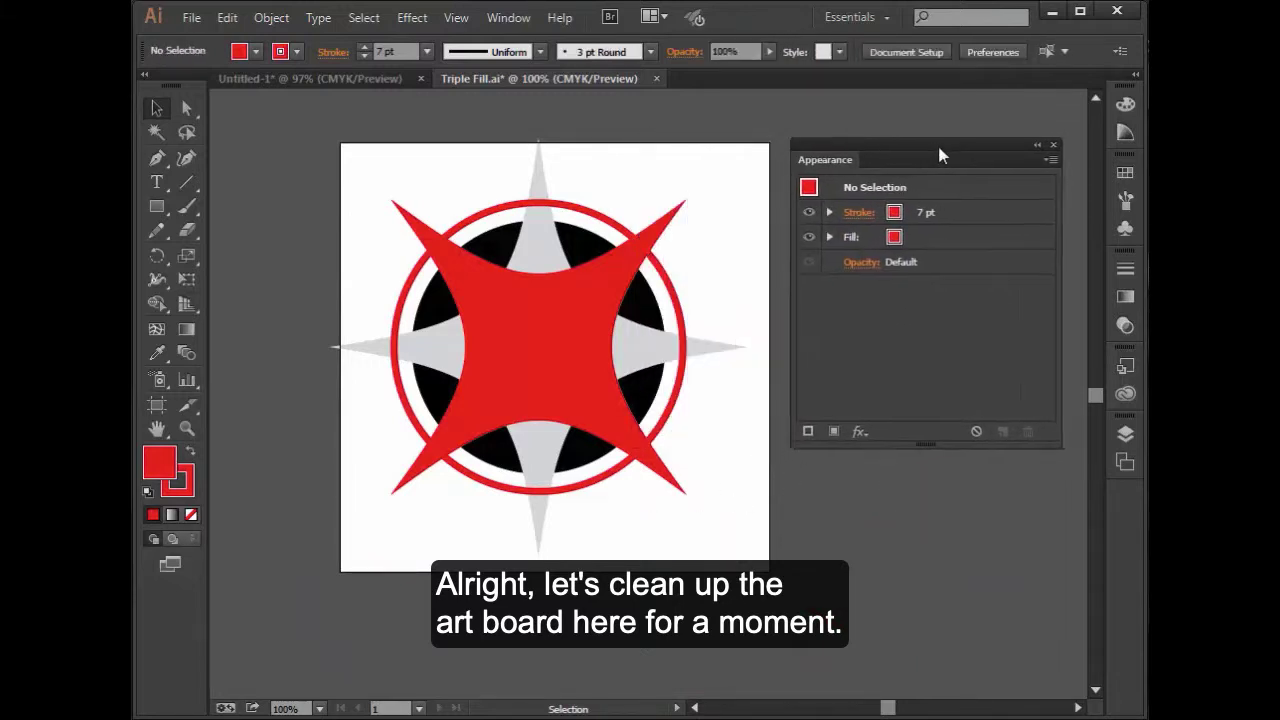
- Select the star artwork and duplicate its light grey fill in the Appearance panel
click(569, 330)
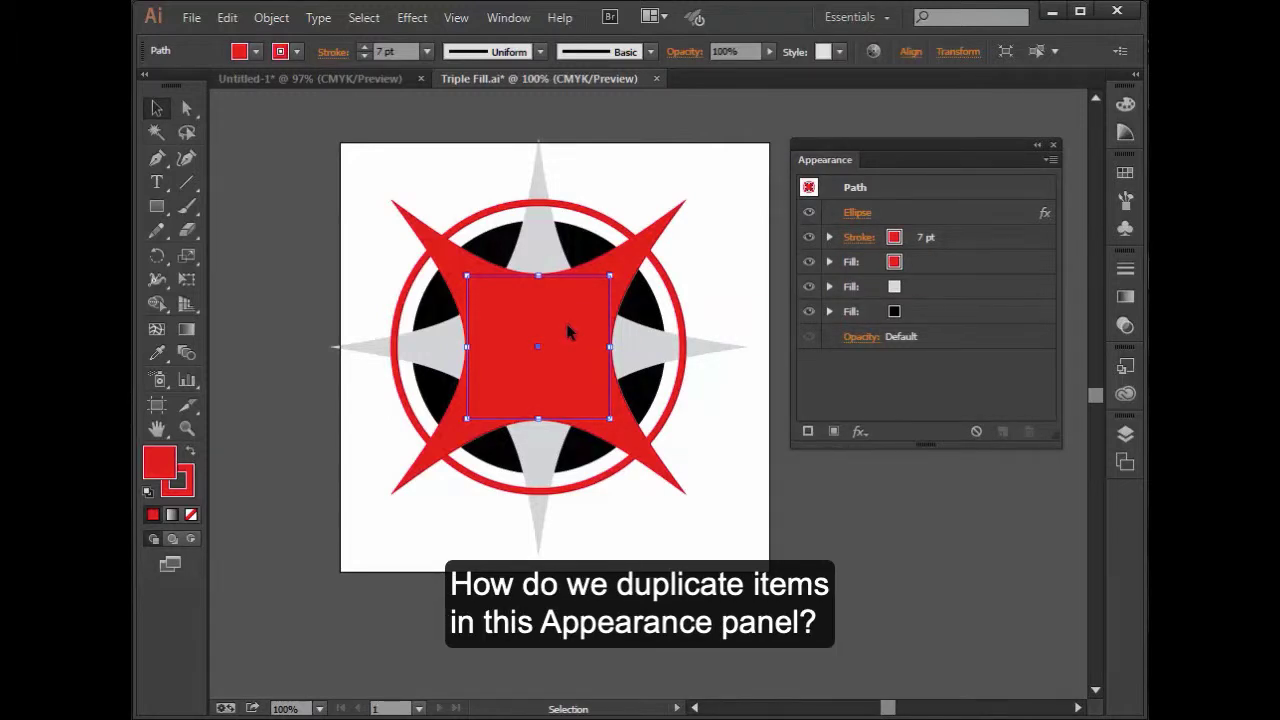
click(963, 260)
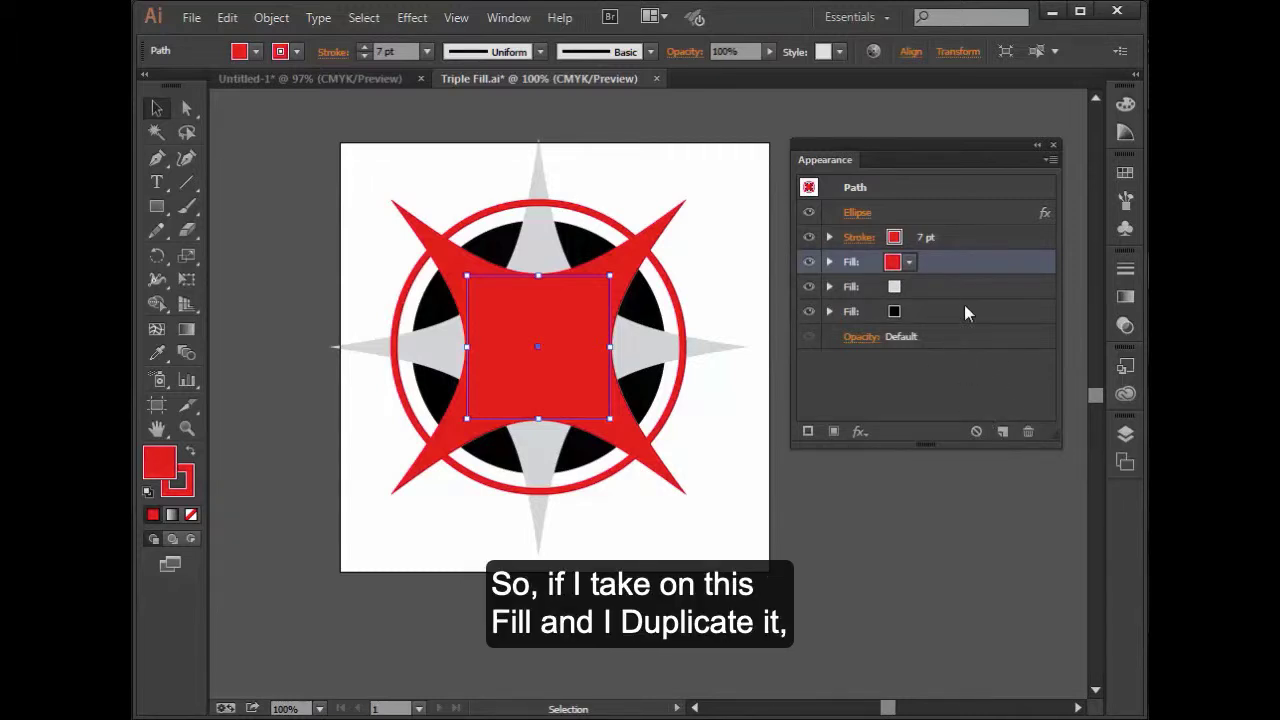
click(967, 287)
click(1009, 434)
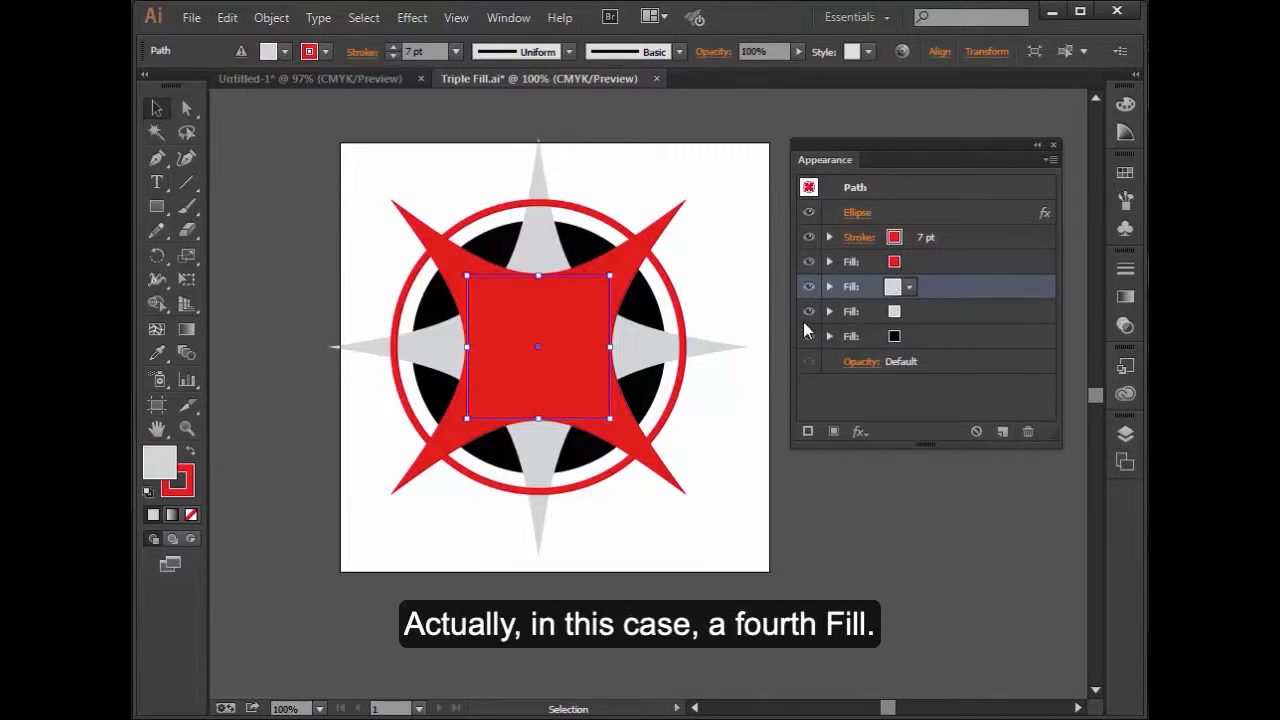
- Delete the star artwork to leave the artboard empty
click(716, 265)
drag(337, 154, 614, 452)
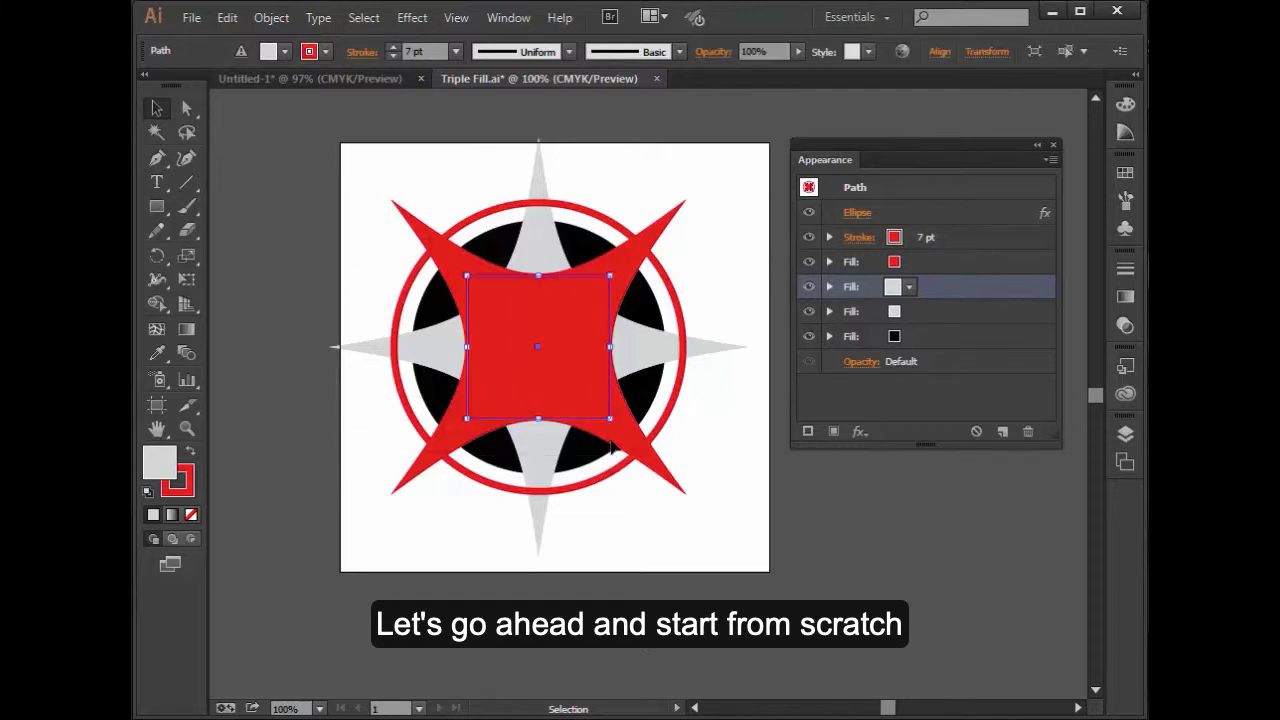
key(Delete)
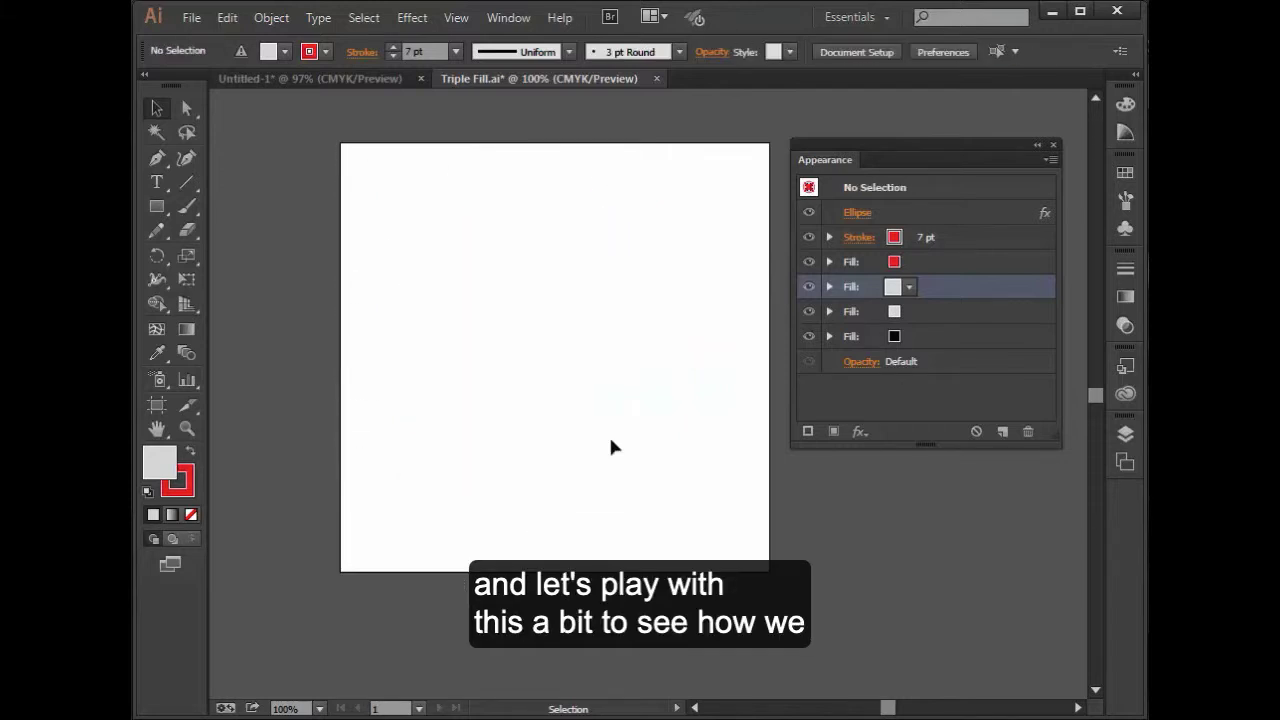
- Draw a large square near the middle of the artboard and duplicate its light grey fill
click(153, 206)
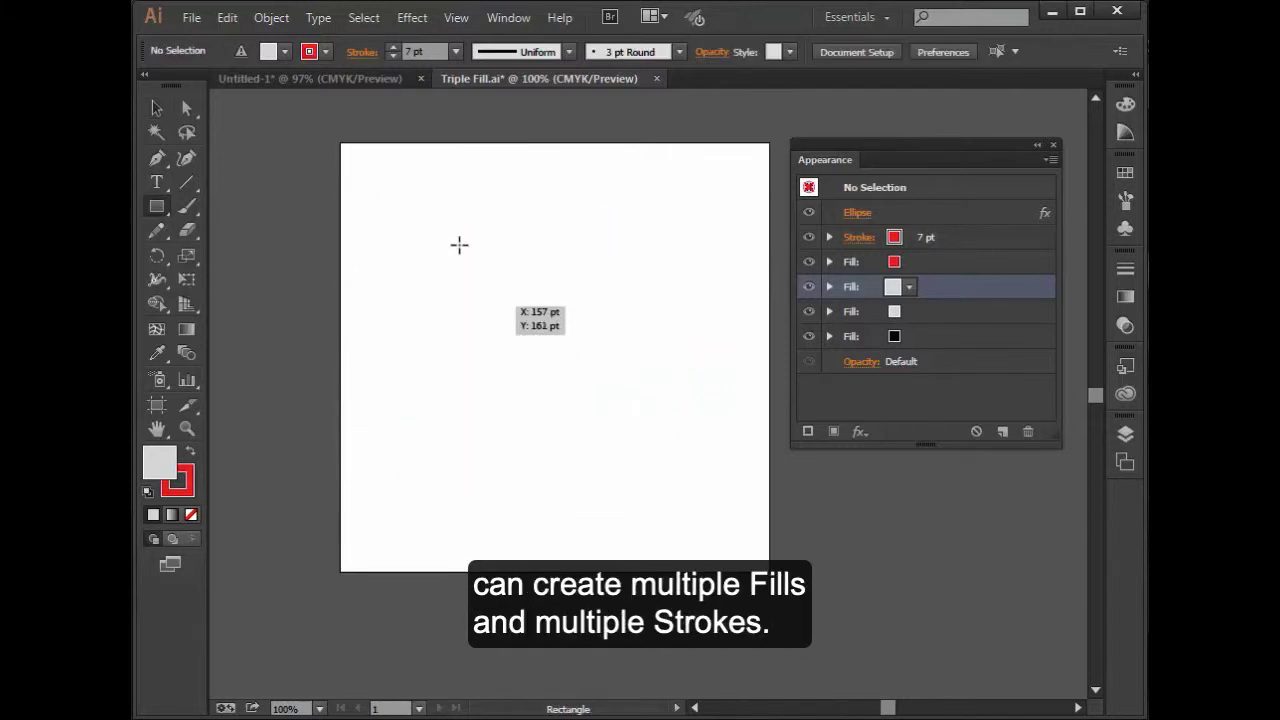
drag(455, 253, 661, 461)
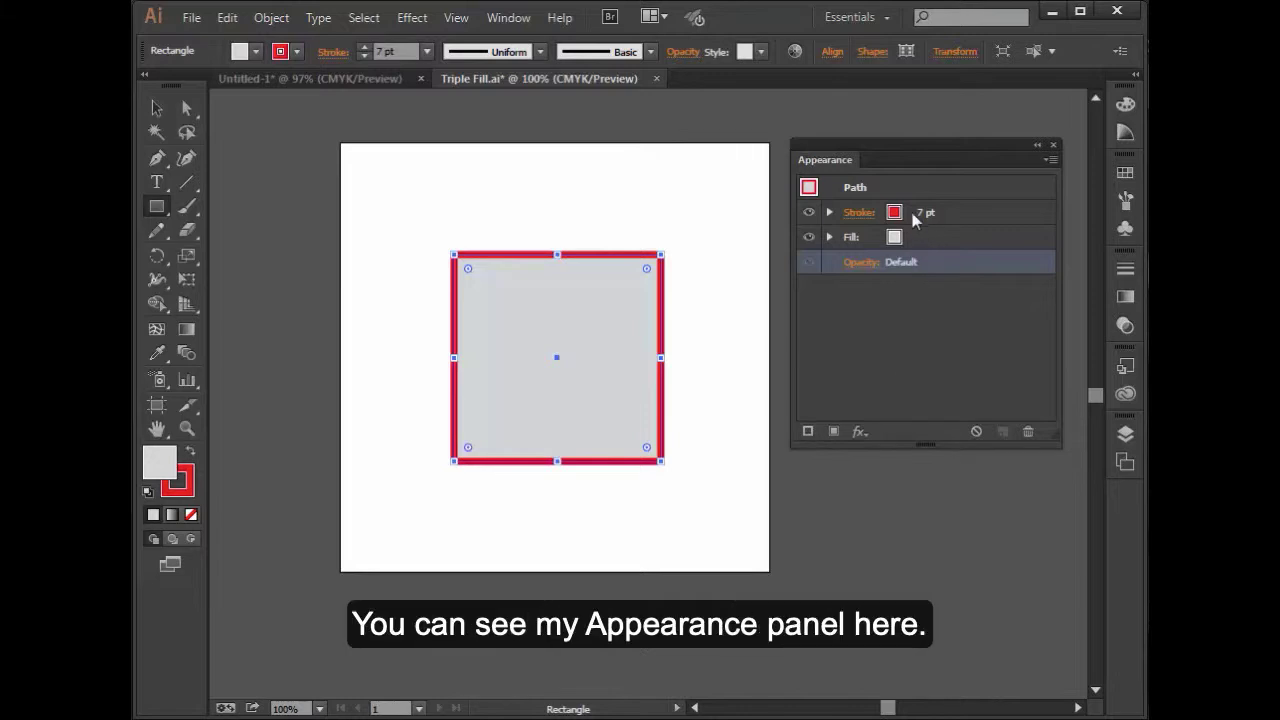
click(931, 231)
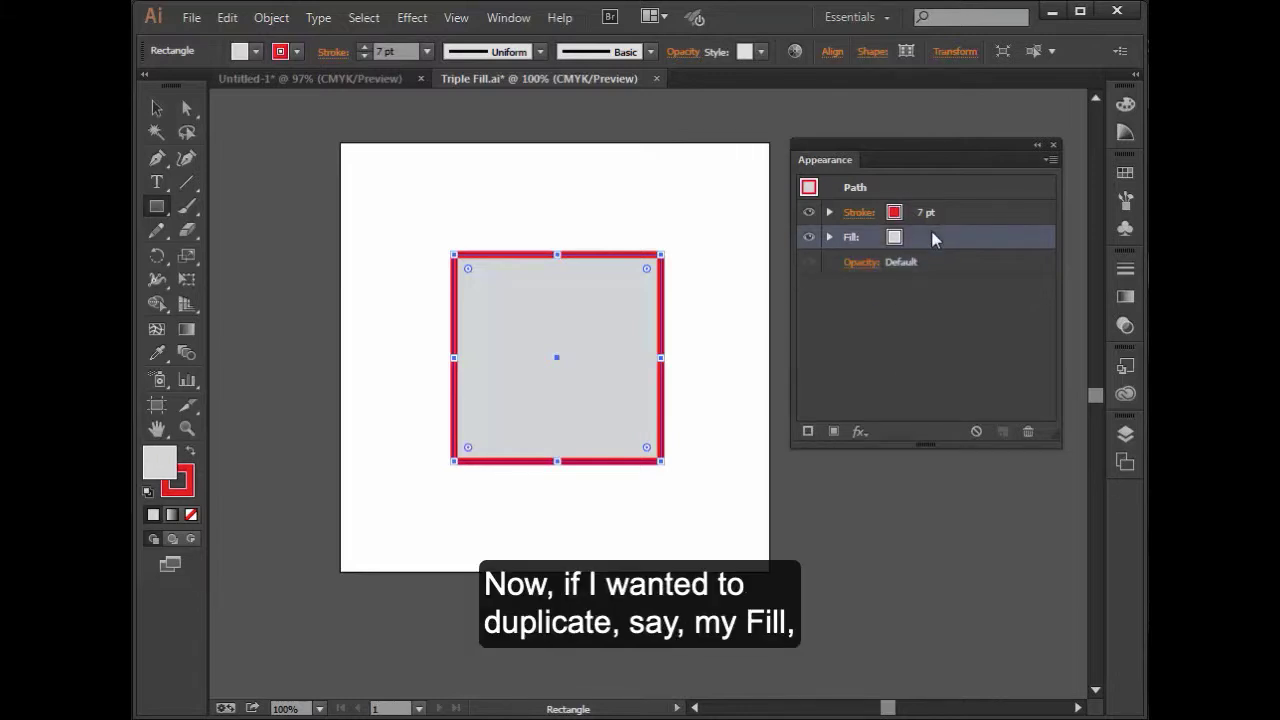
click(1001, 433)
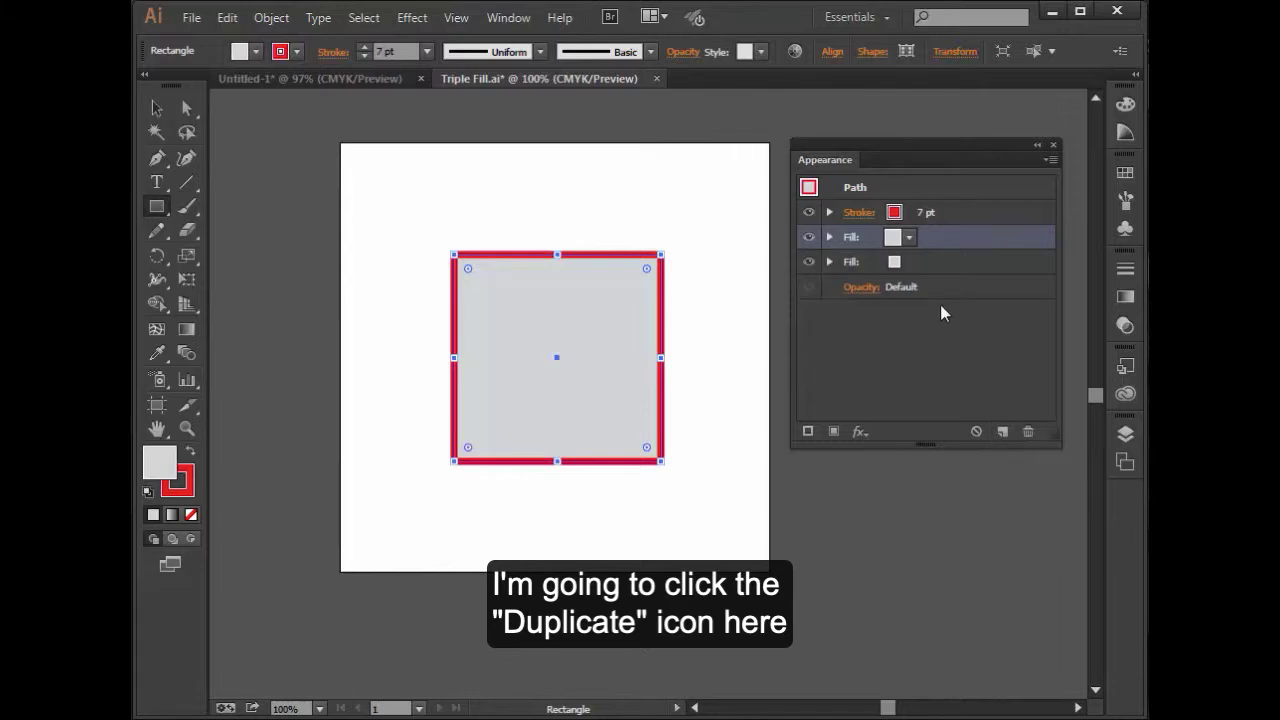
- Recolor the square's upper fill with the bright green swatch, and close the swatches
click(909, 238)
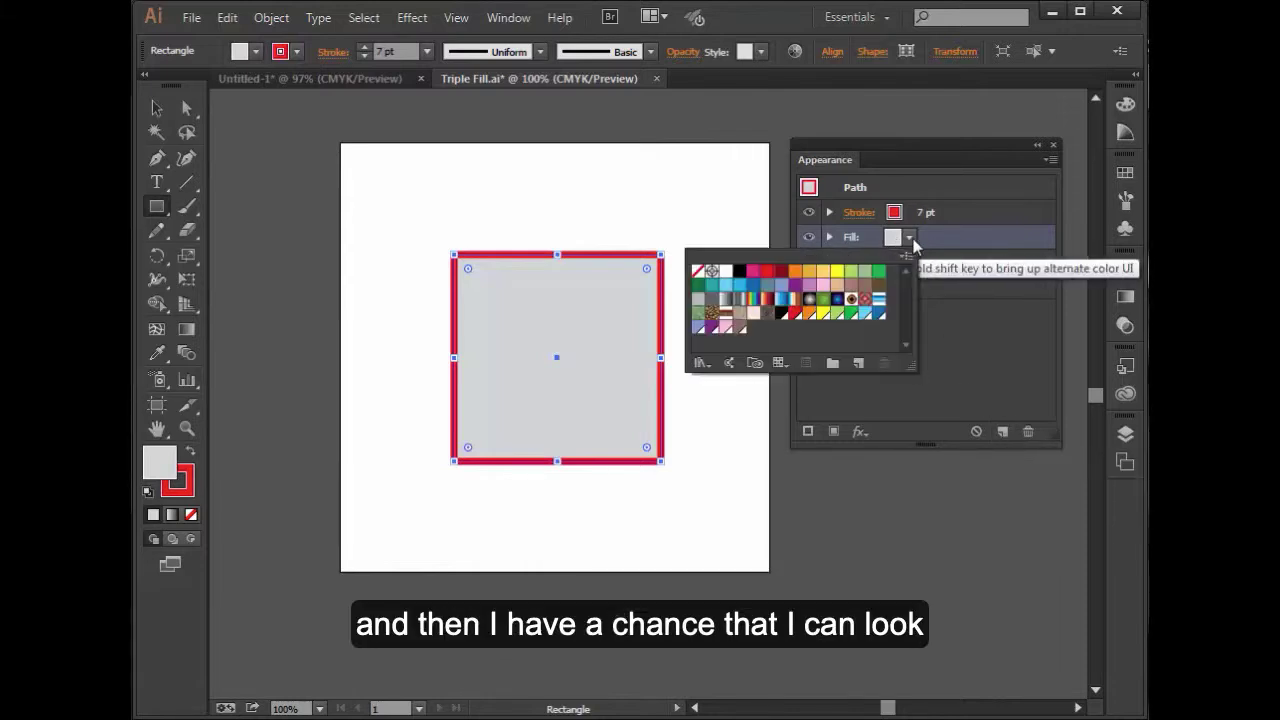
click(879, 271)
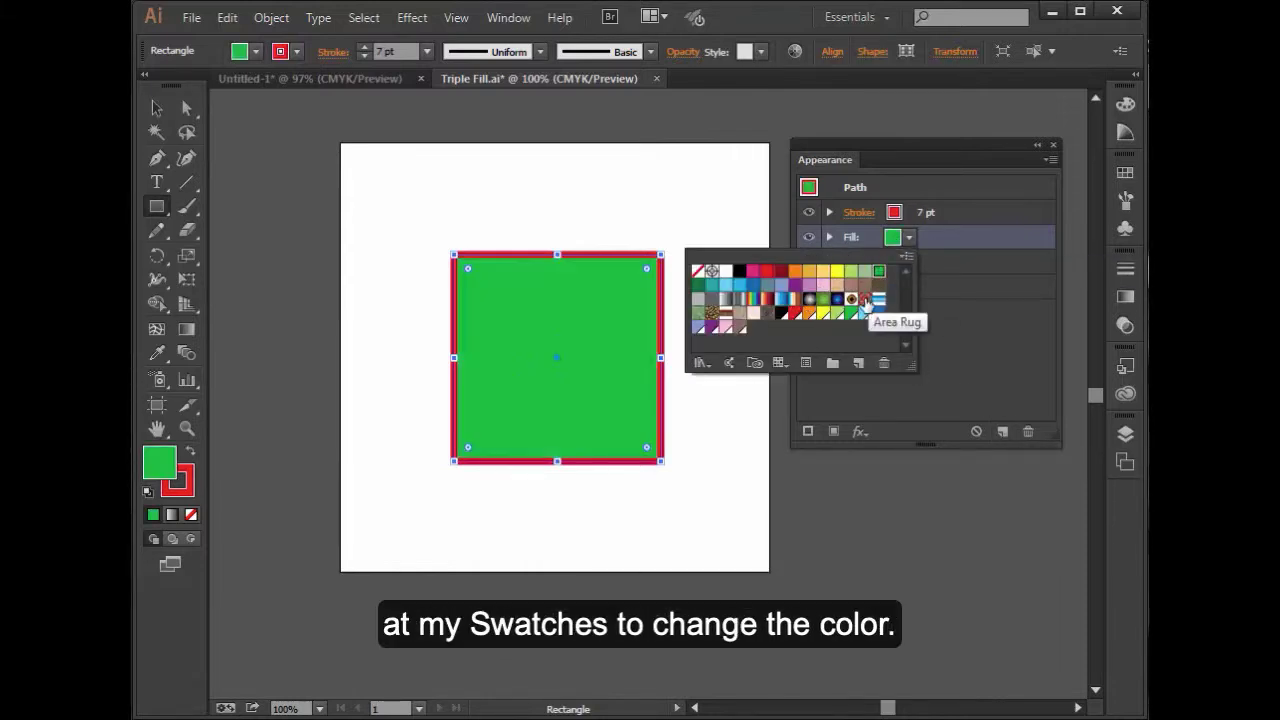
click(893, 238)
click(892, 238)
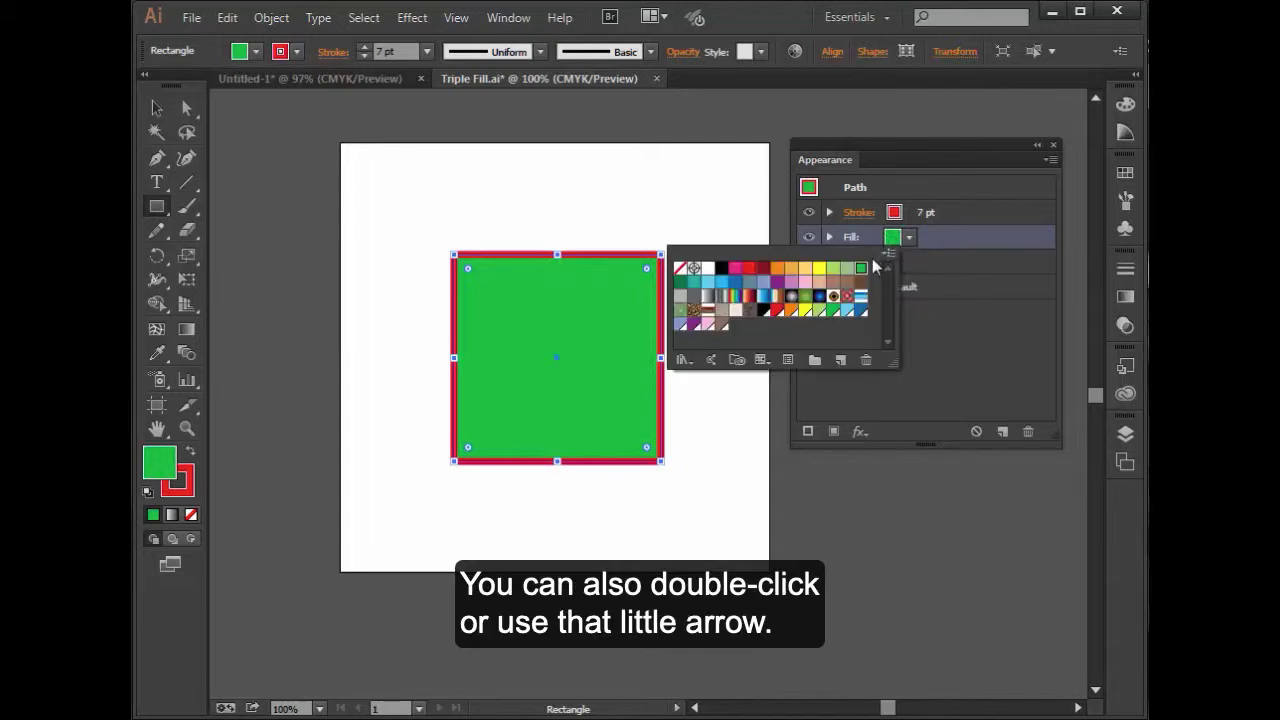
click(893, 238)
click(890, 240)
- Expand the green fill's attributes and set its opacity to 52%
click(828, 238)
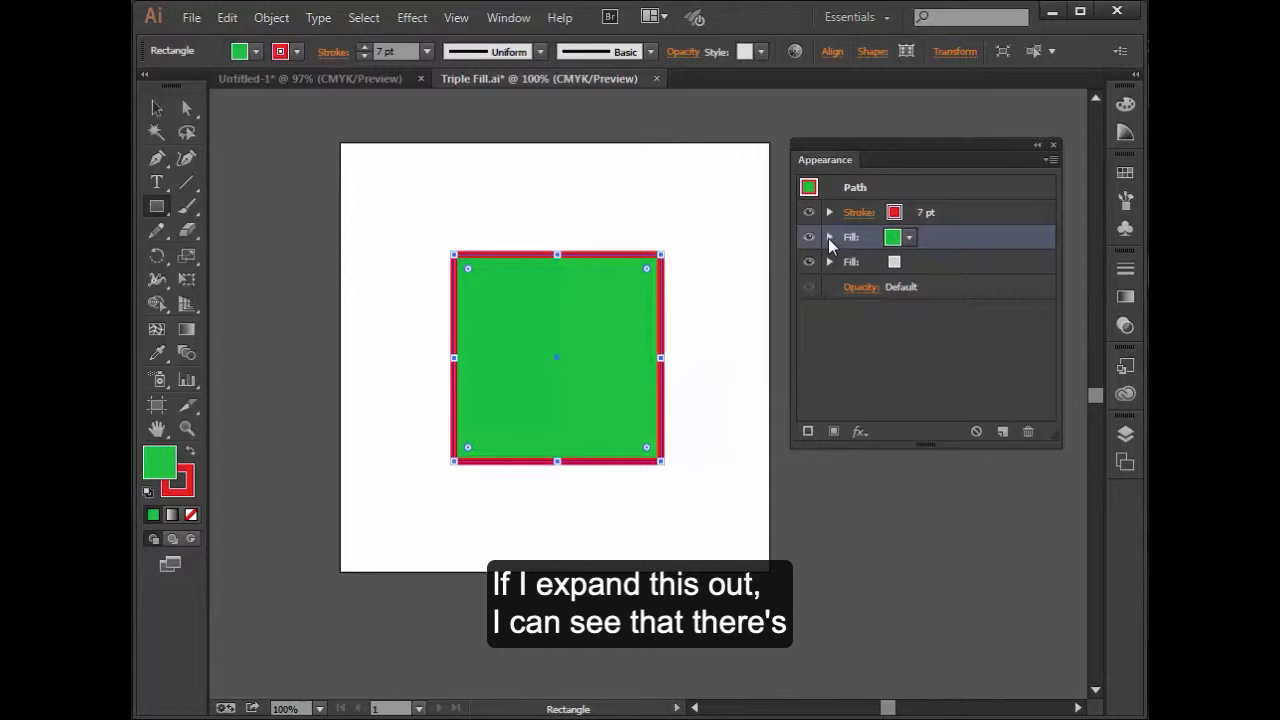
click(828, 238)
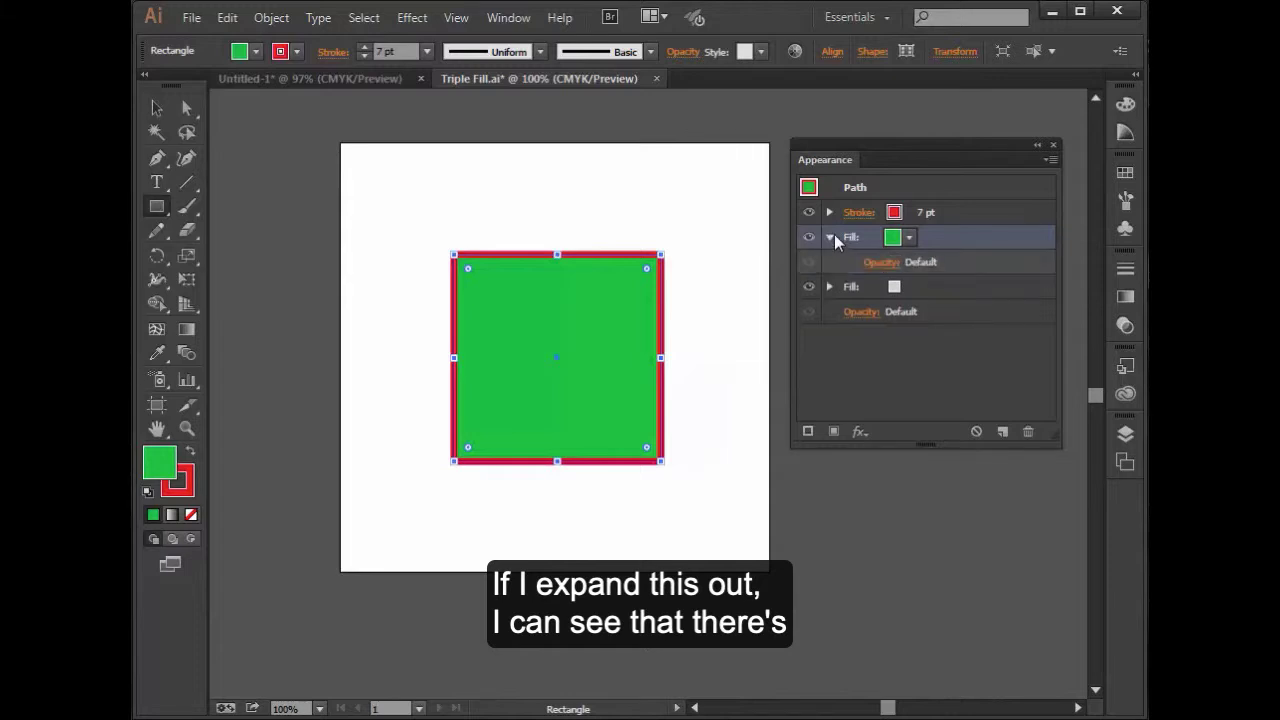
click(882, 263)
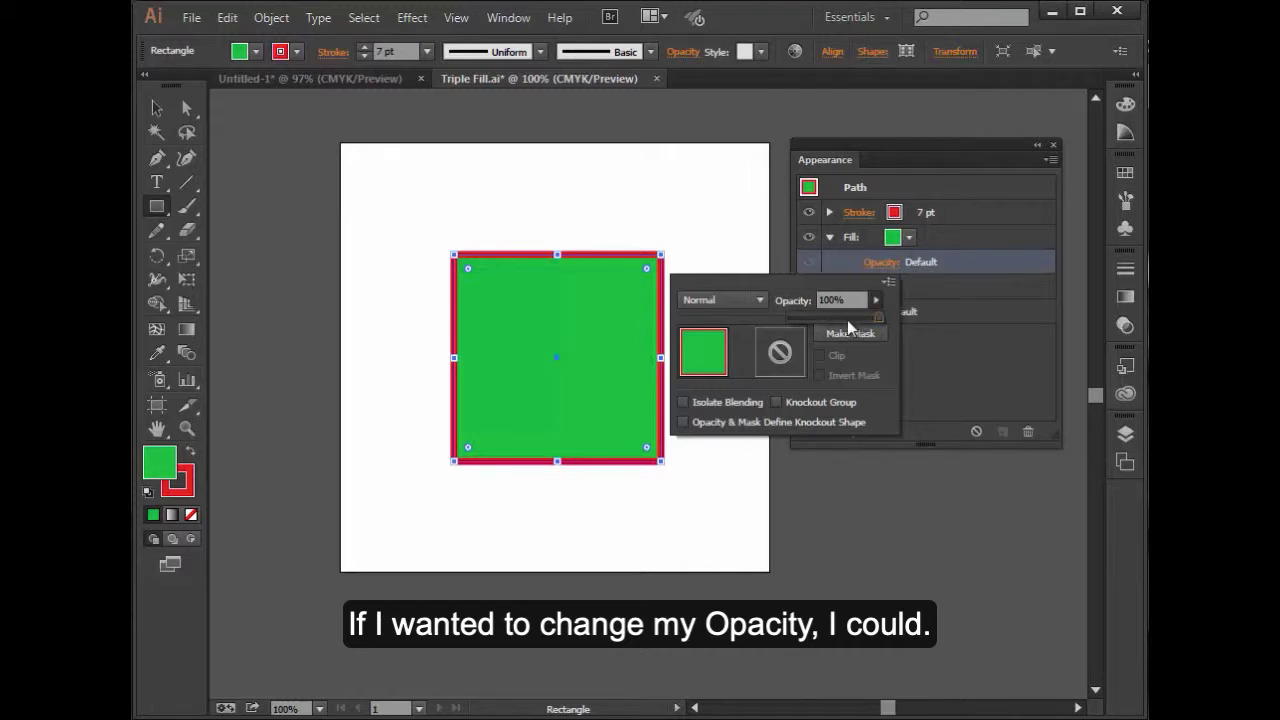
drag(847, 320, 837, 318)
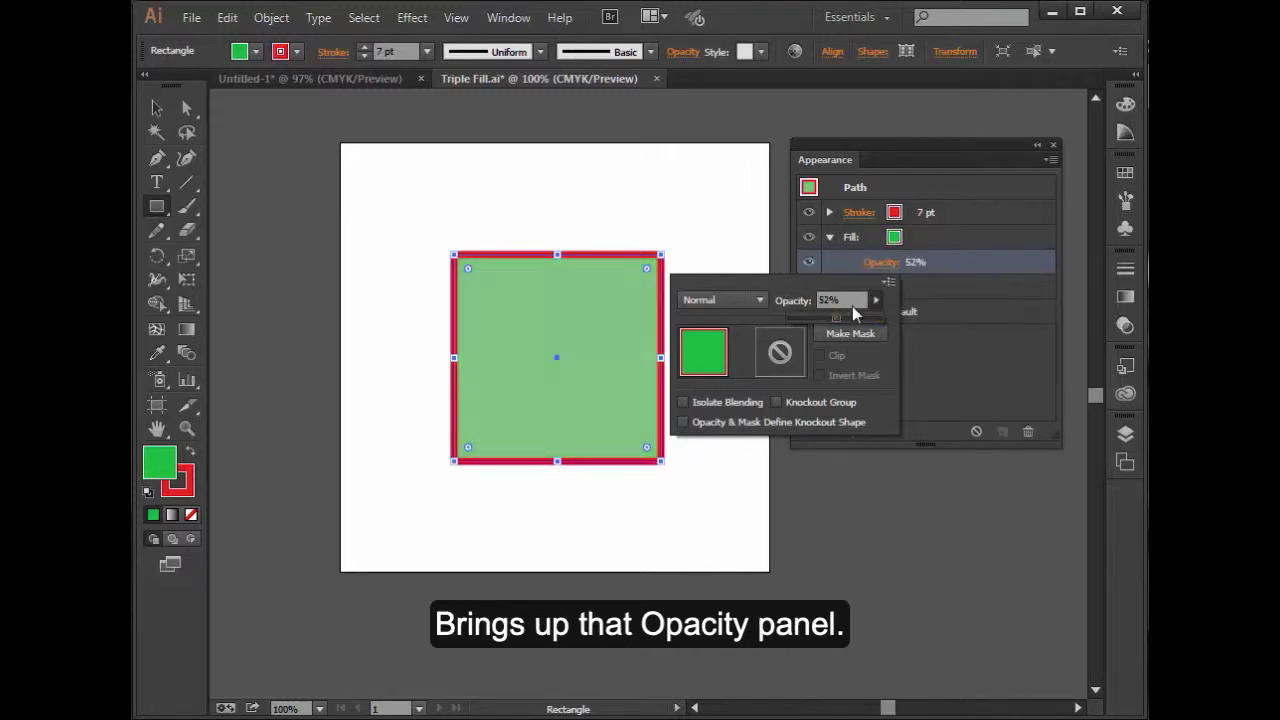
click(922, 242)
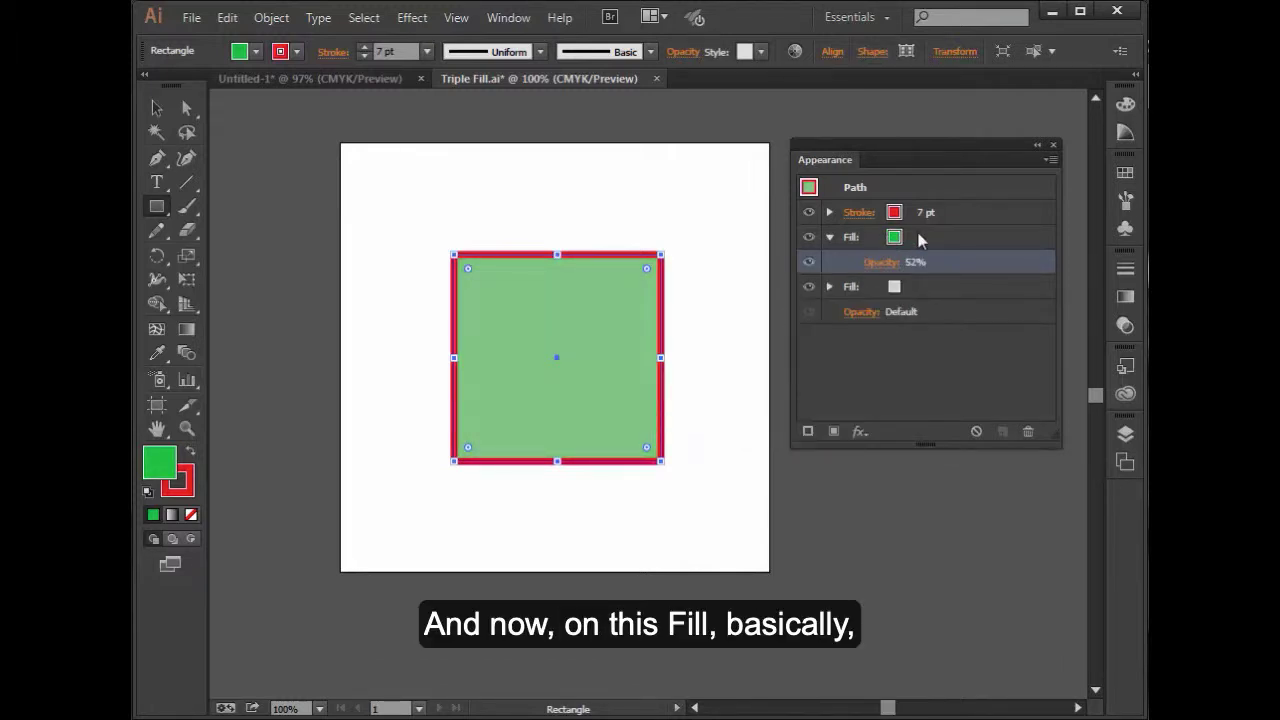
- Apply a Transform effect with a 45° rotation to the square's green fill, with the preview on
click(920, 240)
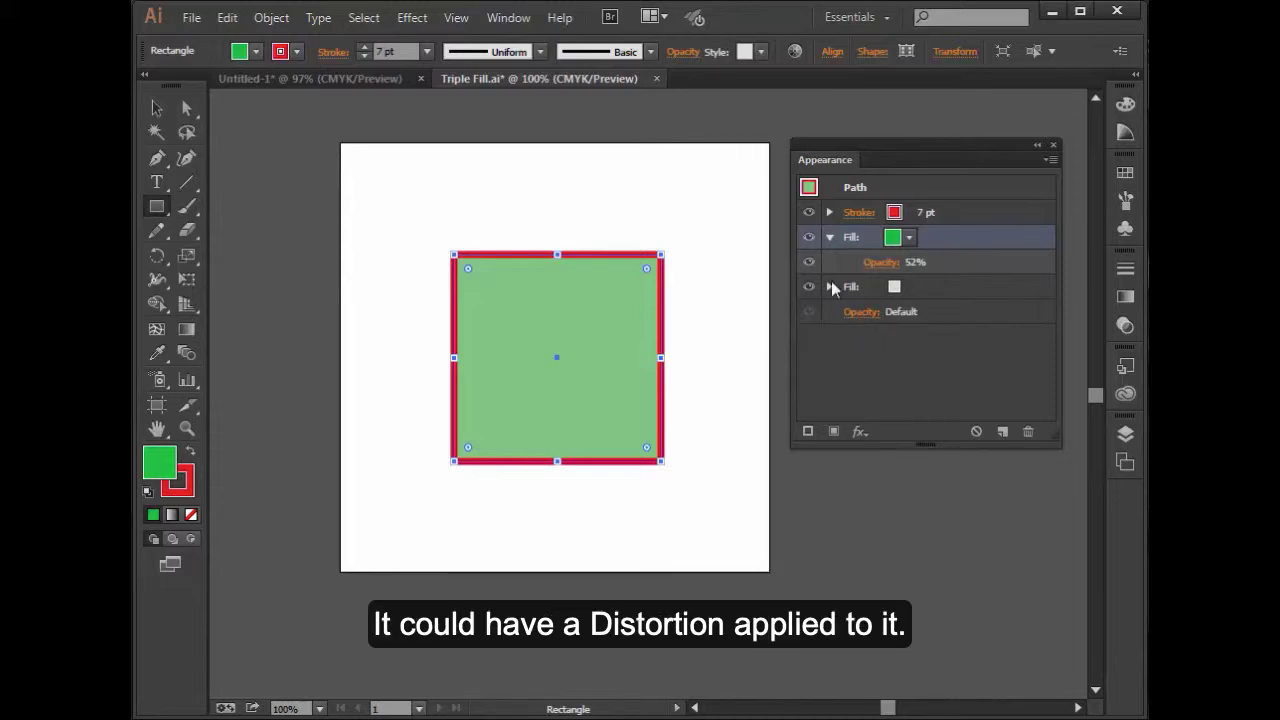
click(412, 17)
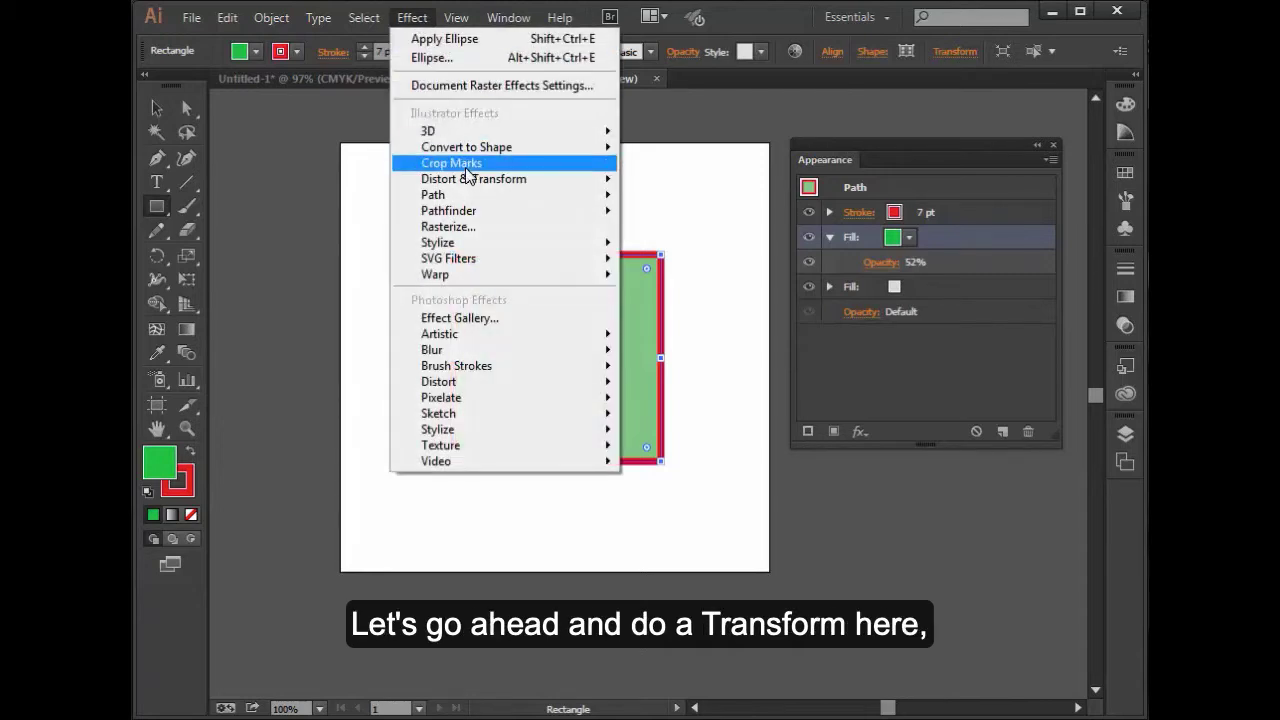
mouse_move(470, 184)
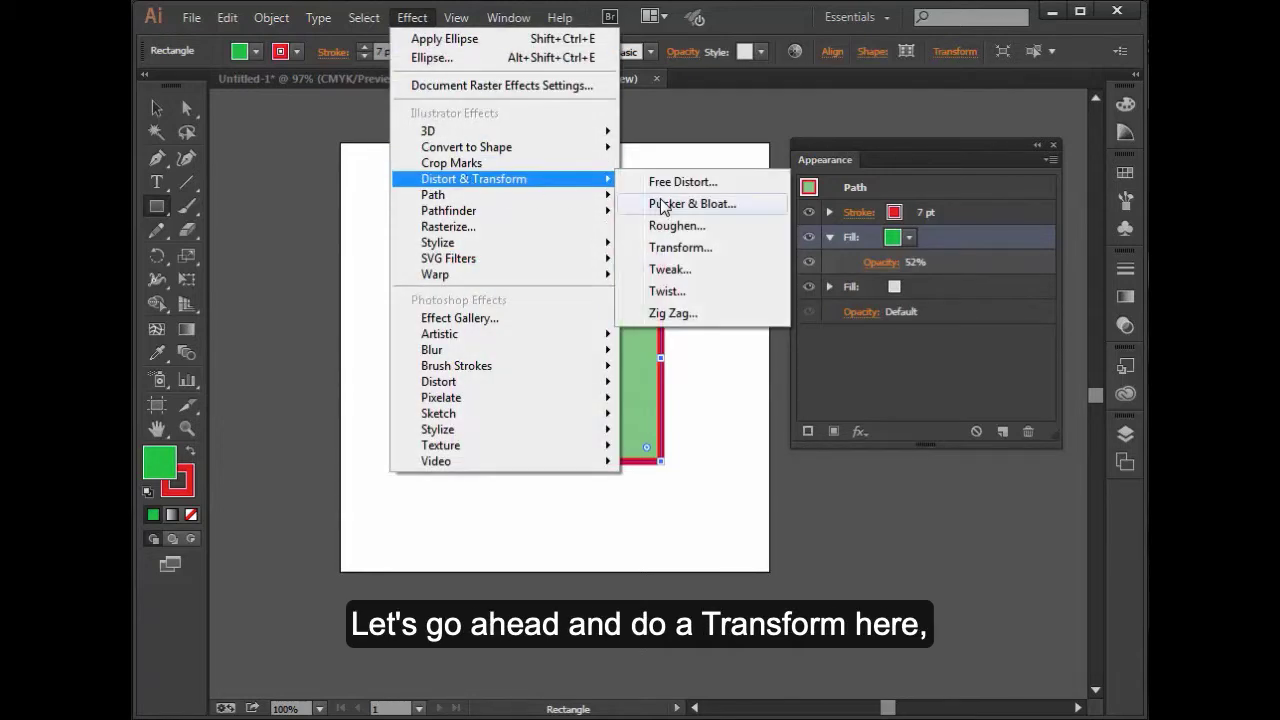
click(686, 247)
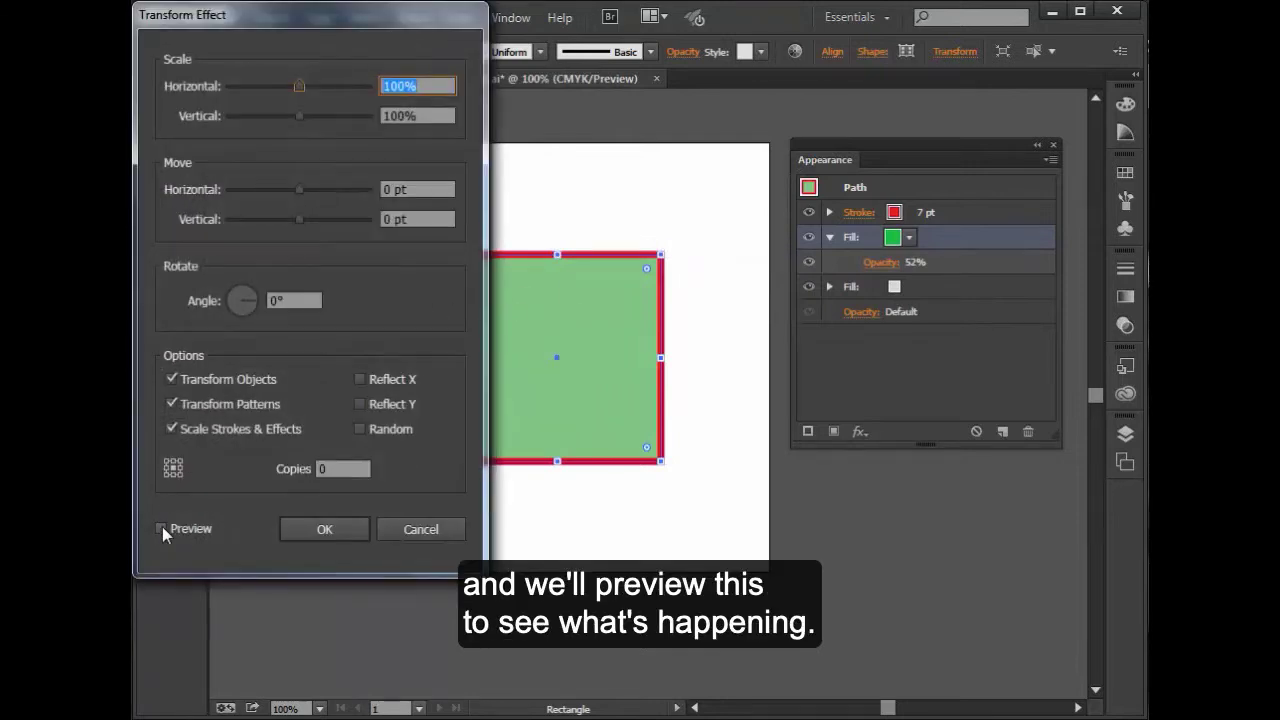
click(162, 528)
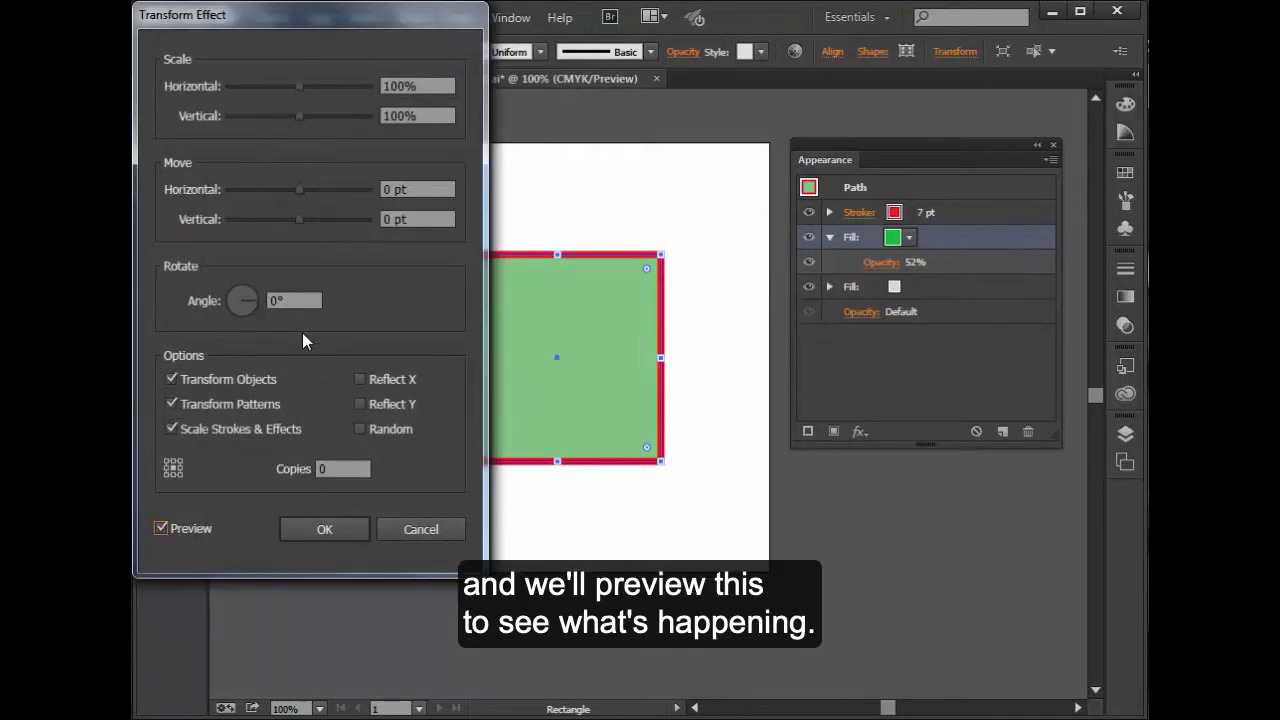
click(243, 301)
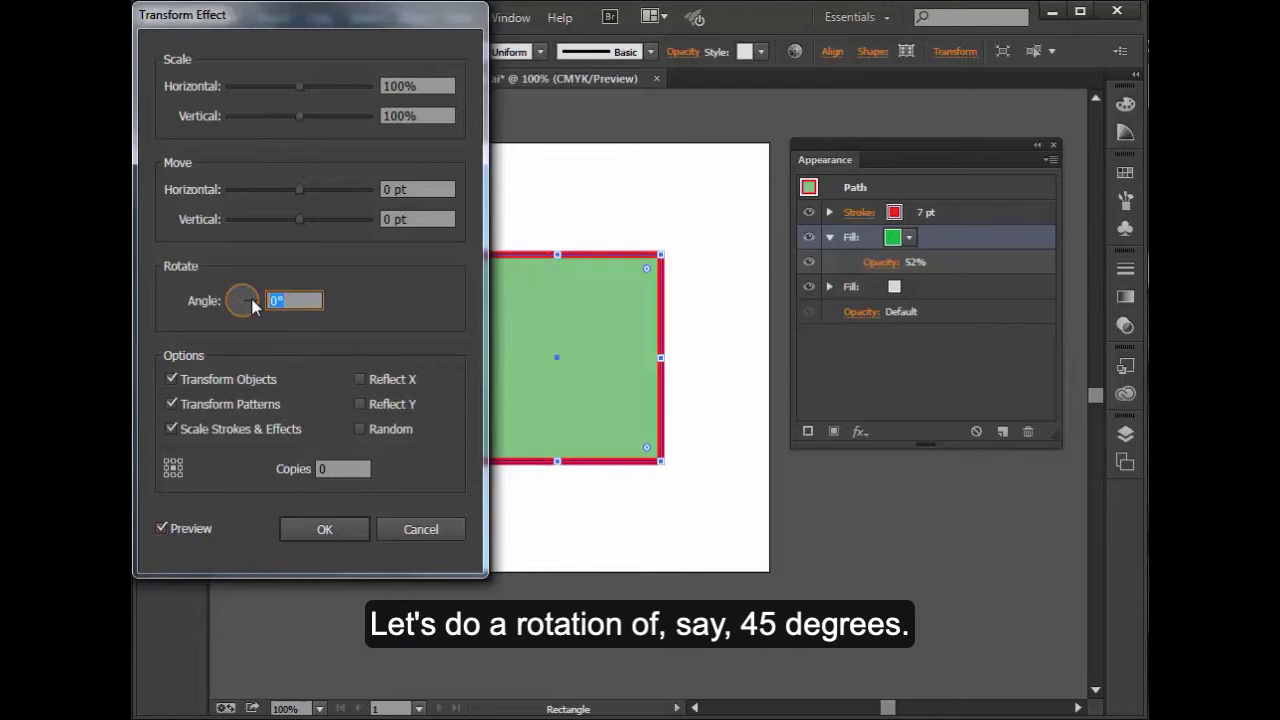
text(45)
key(Tab)
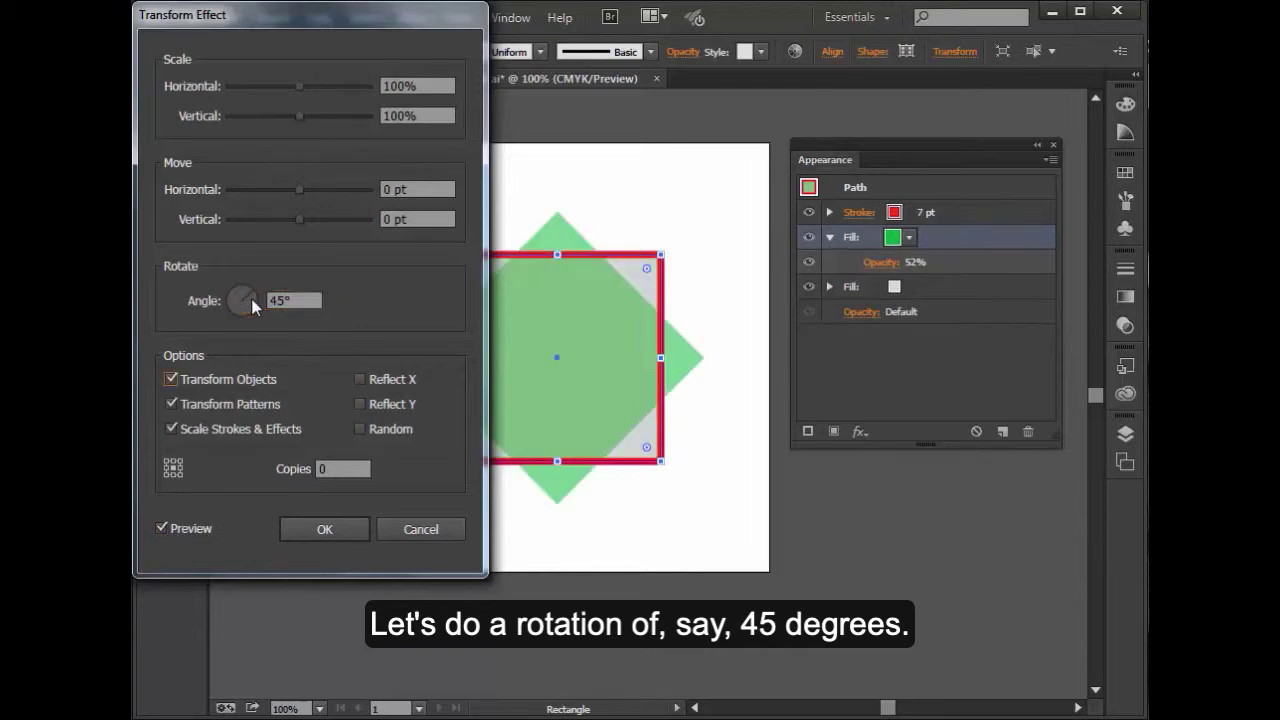
click(335, 531)
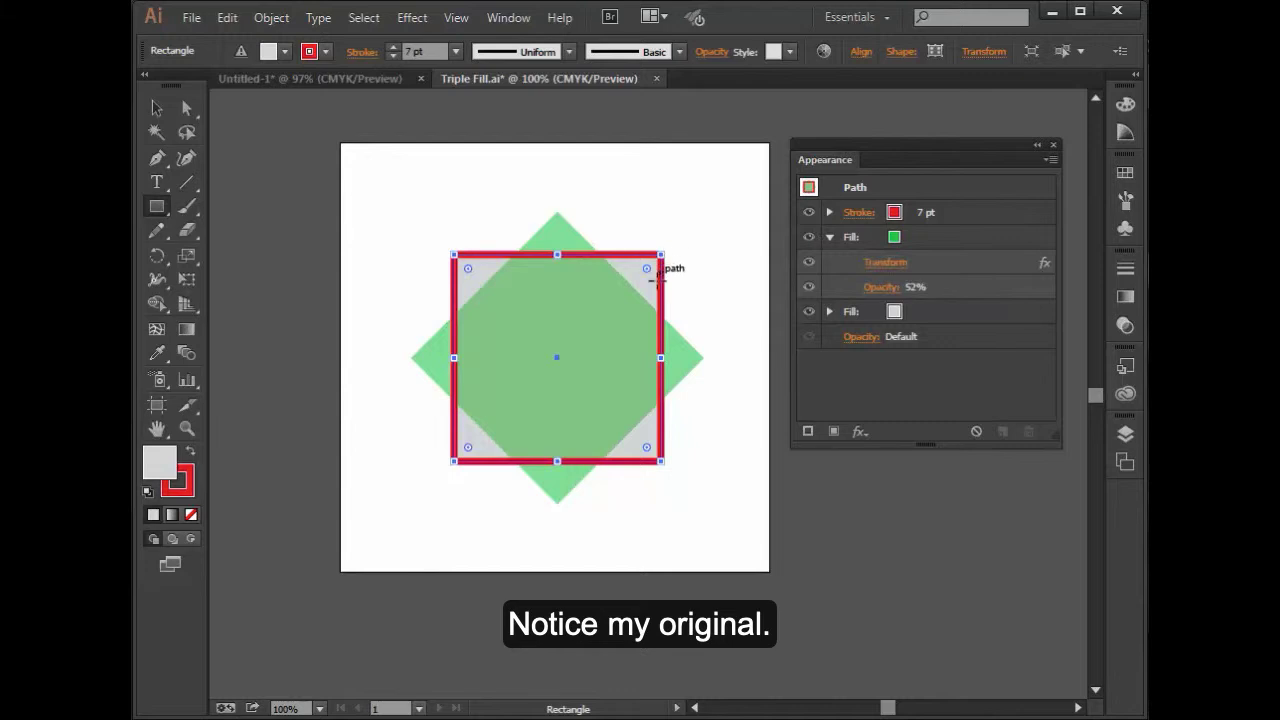
- Hide the rotated green fill to inspect the original grey square and its stroke, and show the fill again
click(809, 237)
click(864, 318)
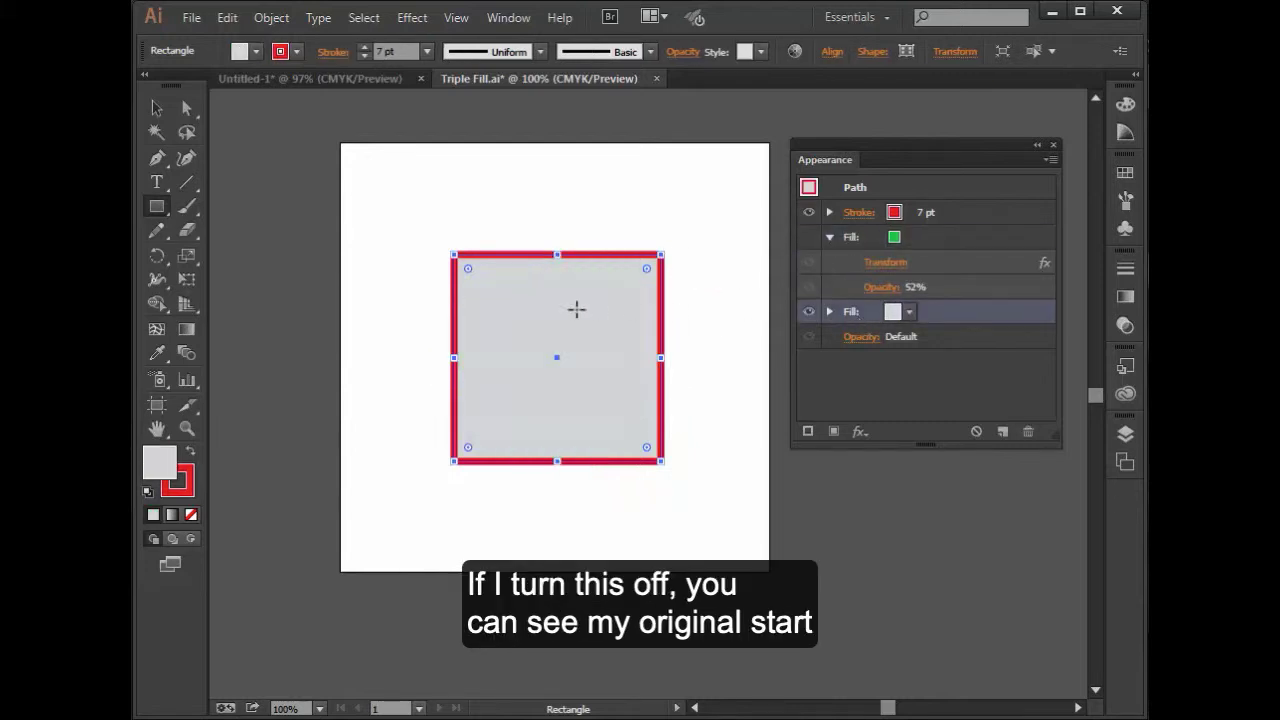
click(856, 239)
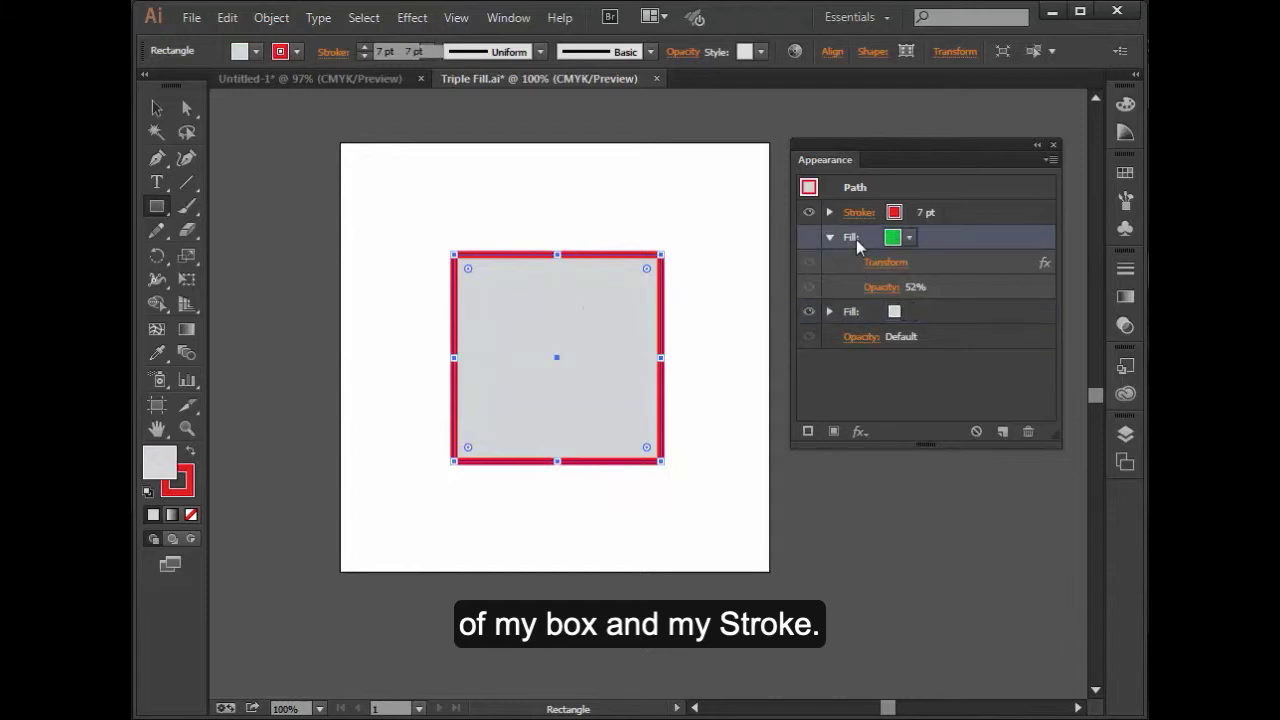
click(808, 262)
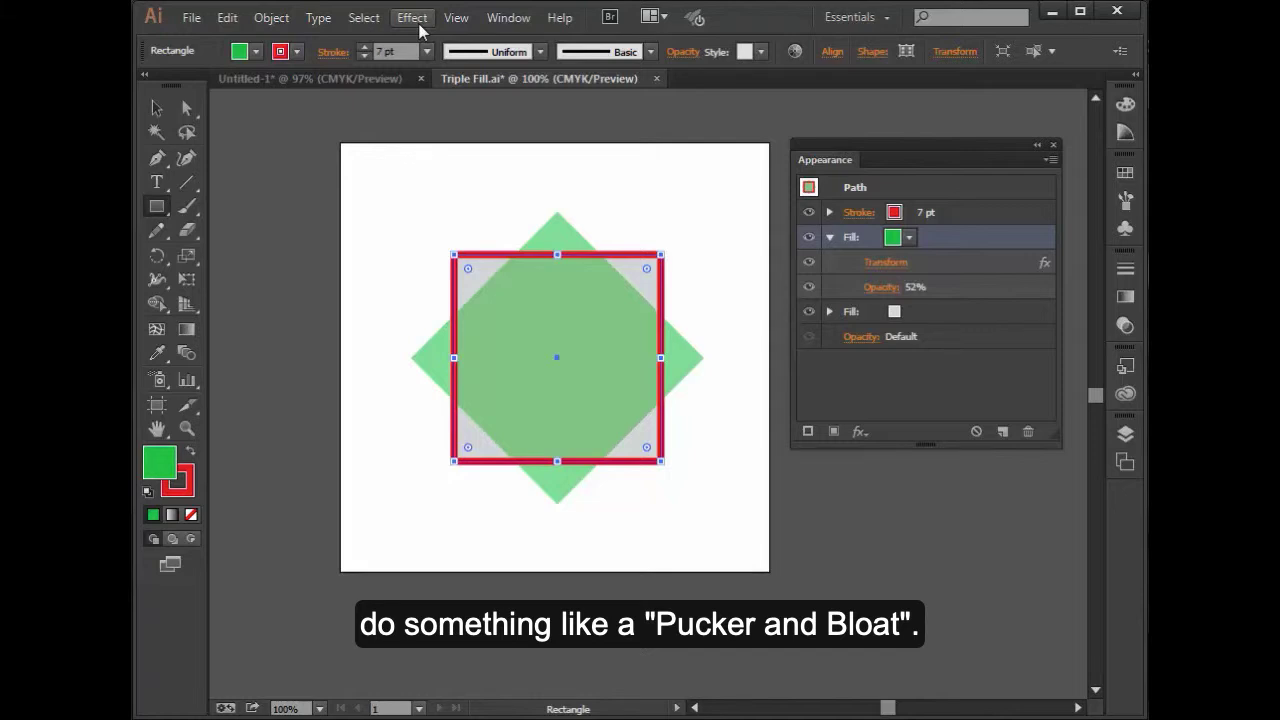
- Duplicate the green fill and apply a Pucker & Bloat effect of -113% to the lower copy, previewing it
click(1002, 431)
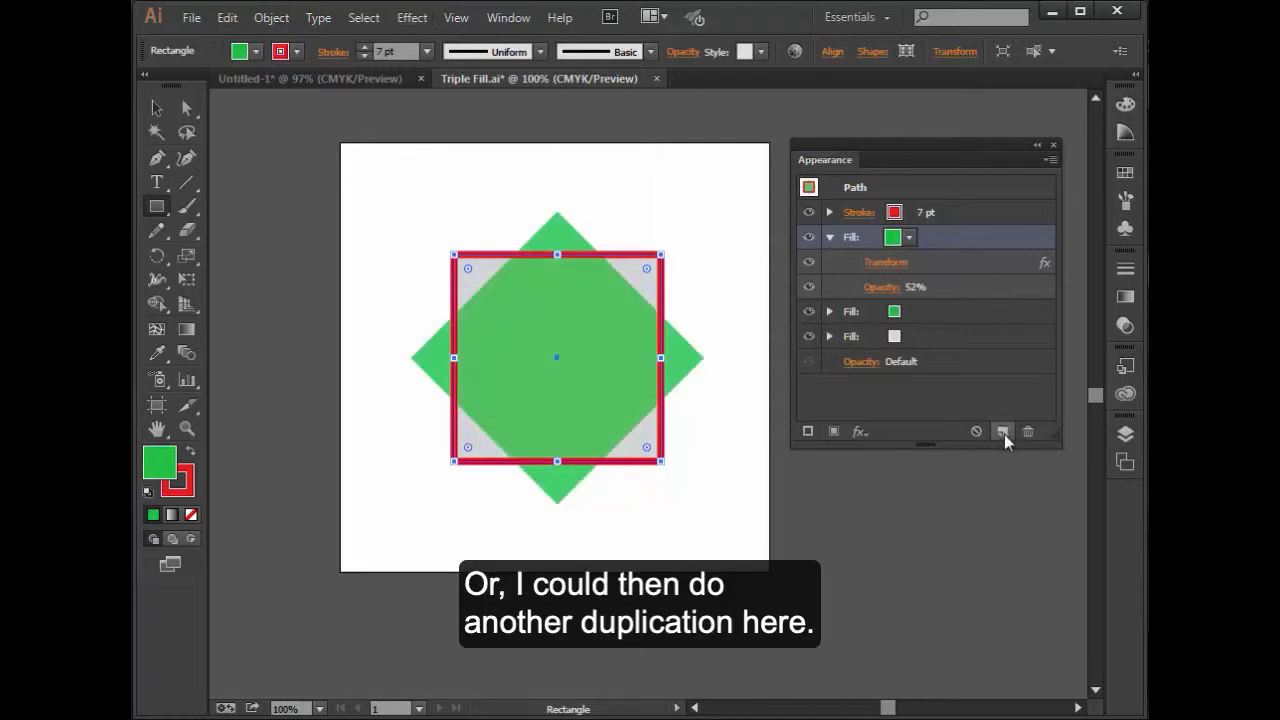
click(922, 322)
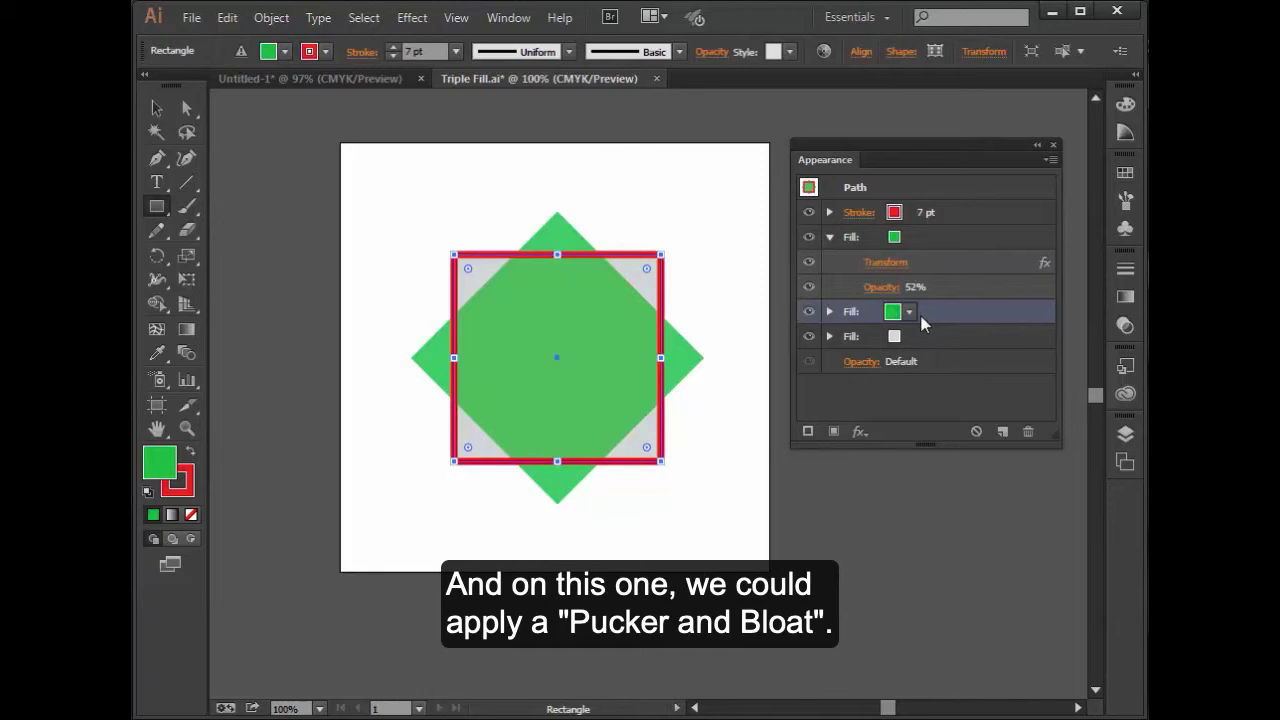
click(412, 17)
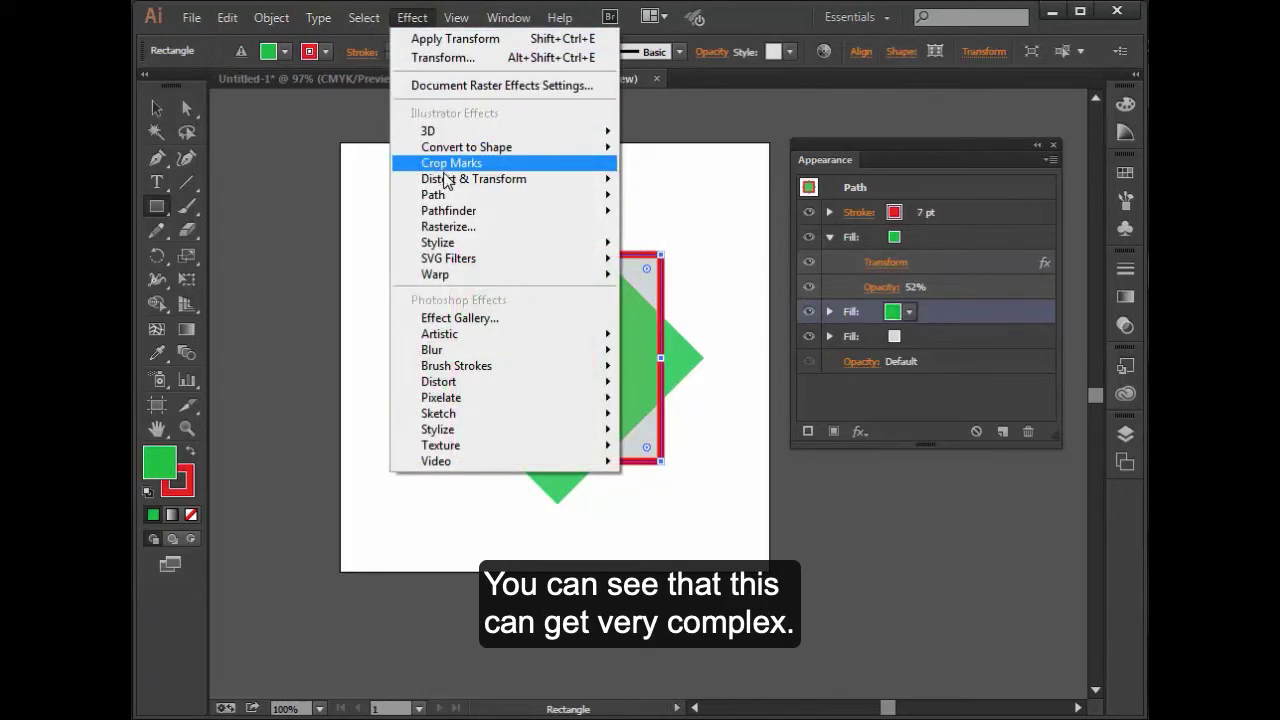
mouse_move(442, 180)
click(693, 204)
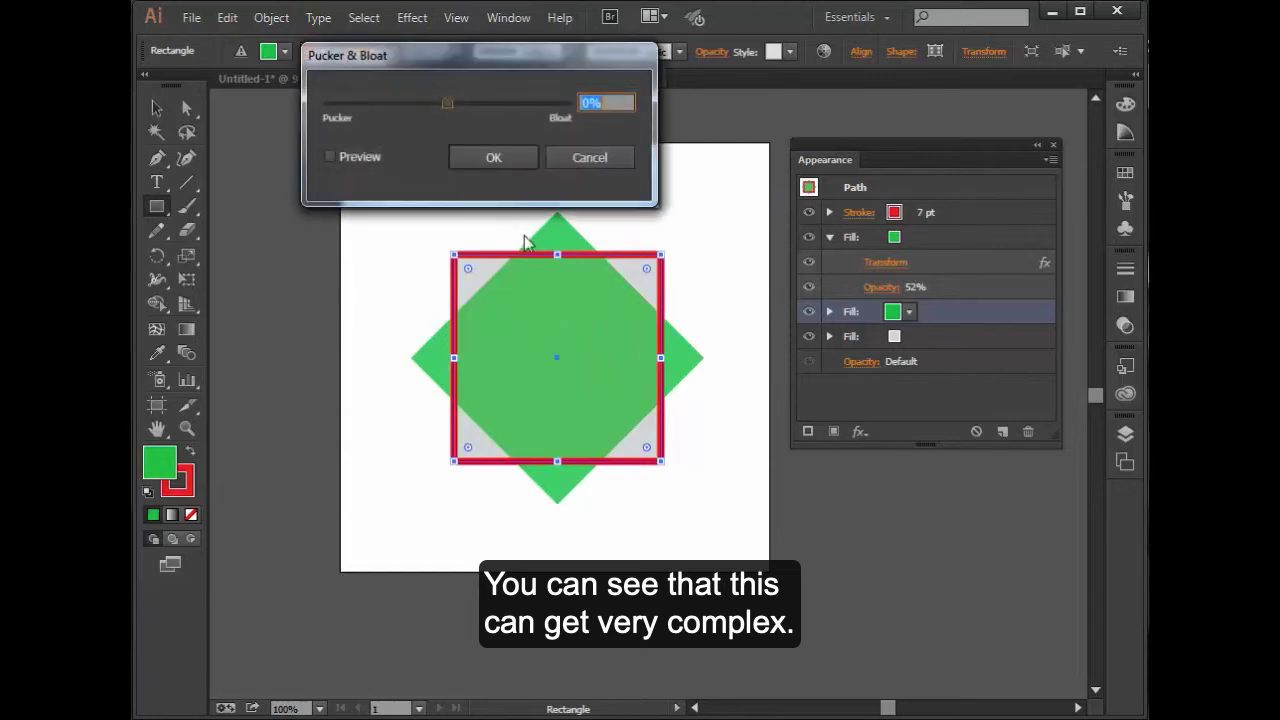
click(331, 157)
drag(428, 104, 381, 105)
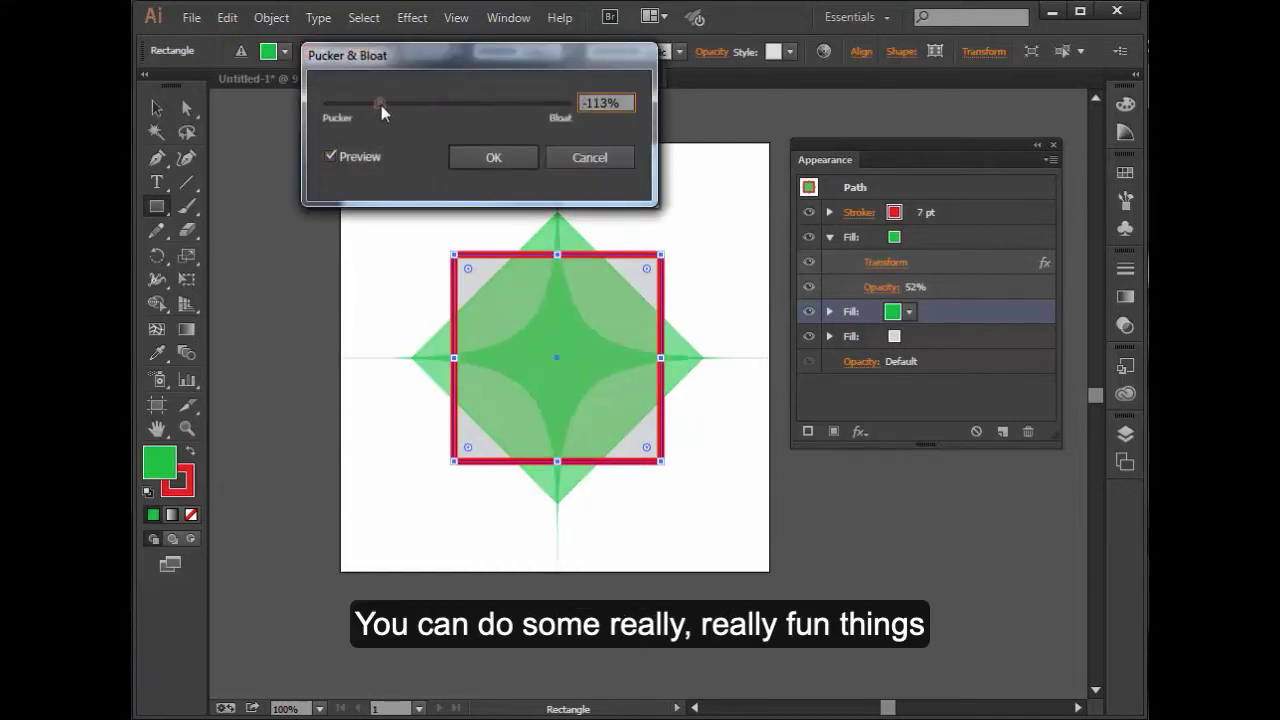
click(493, 158)
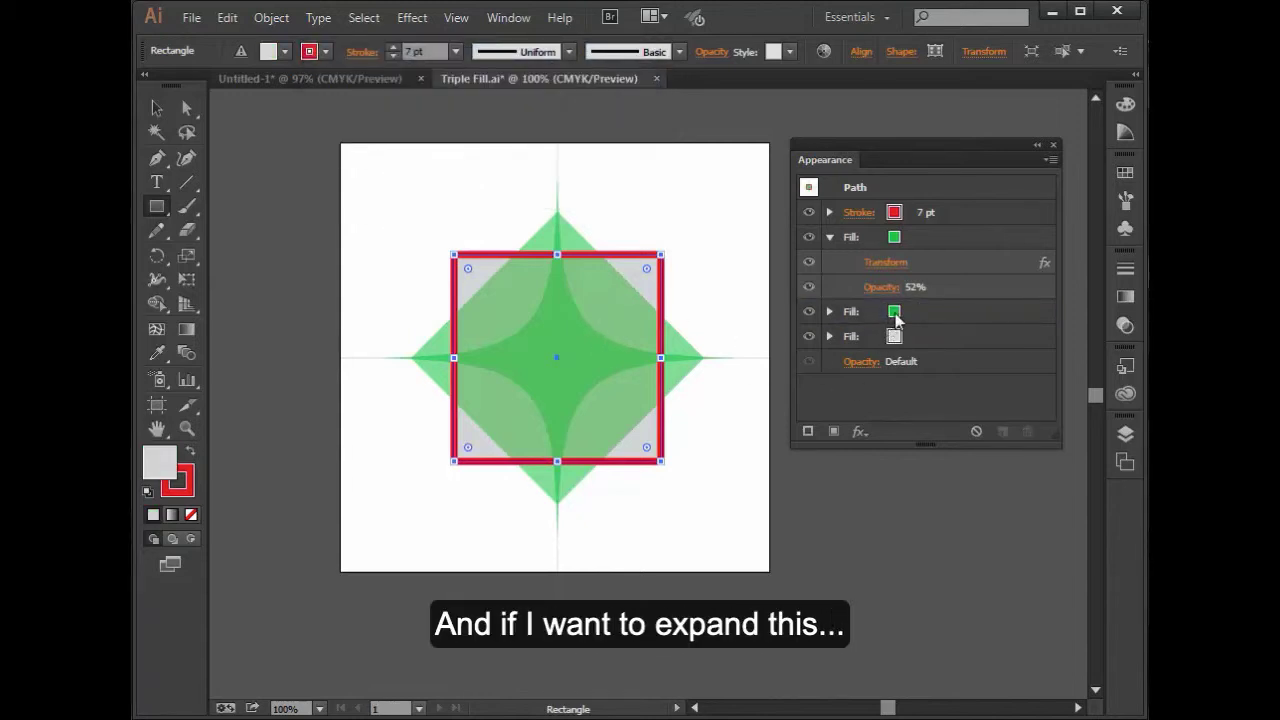
- Expand the lower green fill's attributes, recolor that fill with the bright yellow swatch, and close the swatches
click(829, 312)
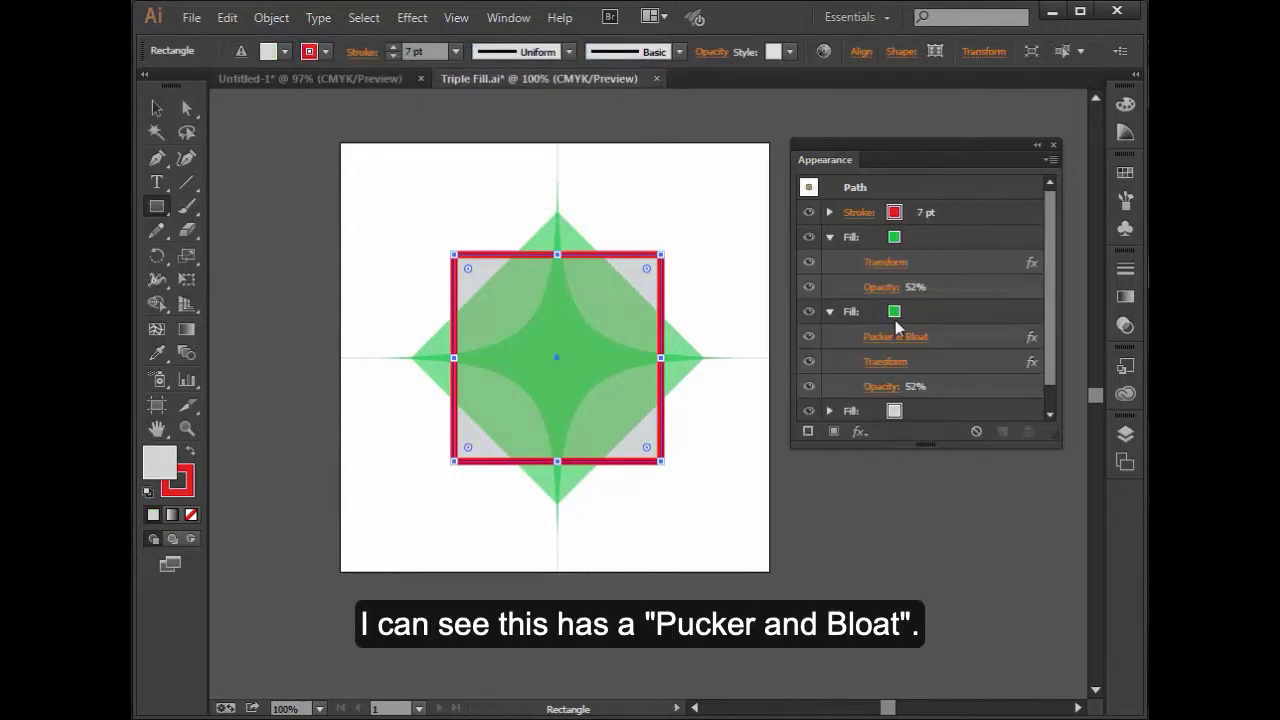
click(894, 314)
click(909, 312)
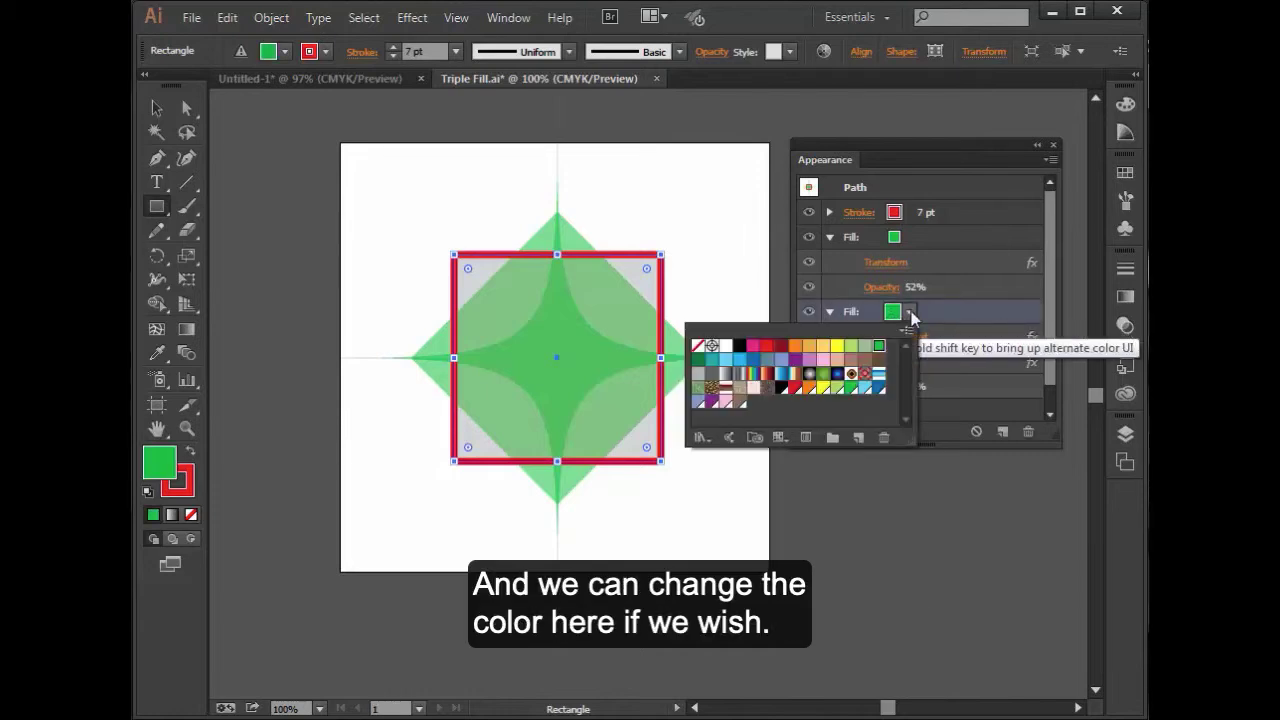
click(837, 346)
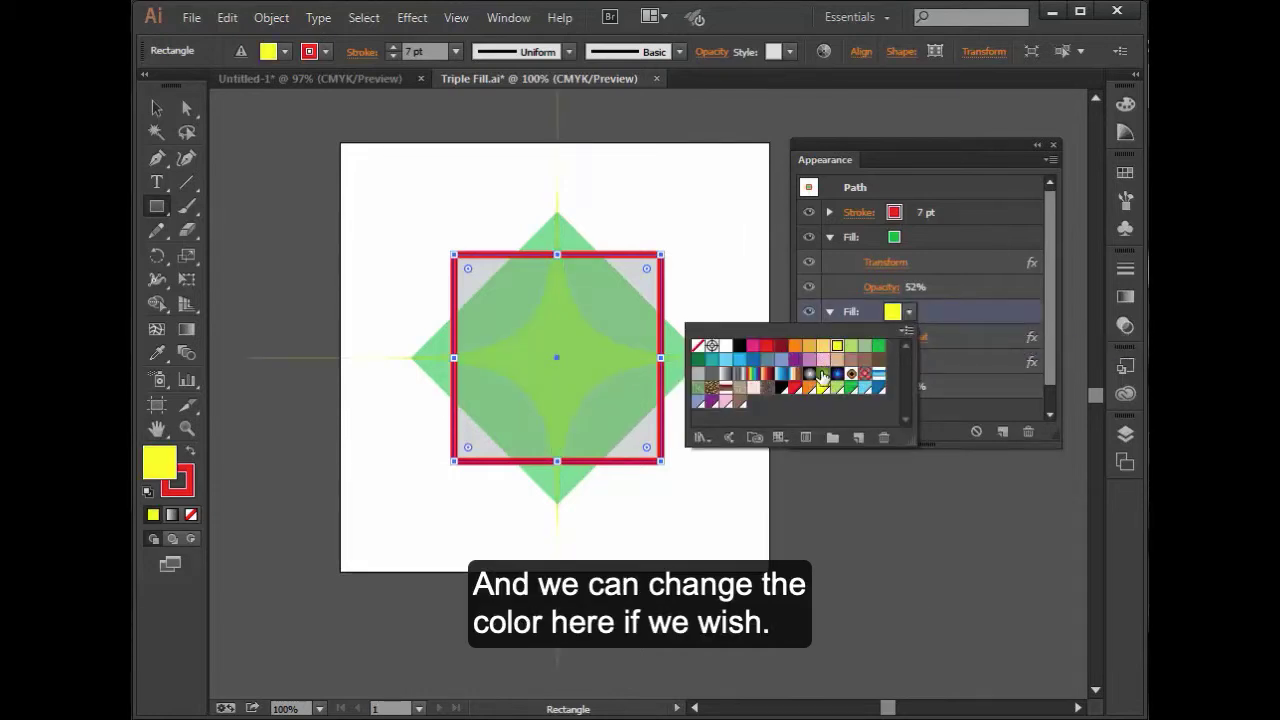
click(889, 472)
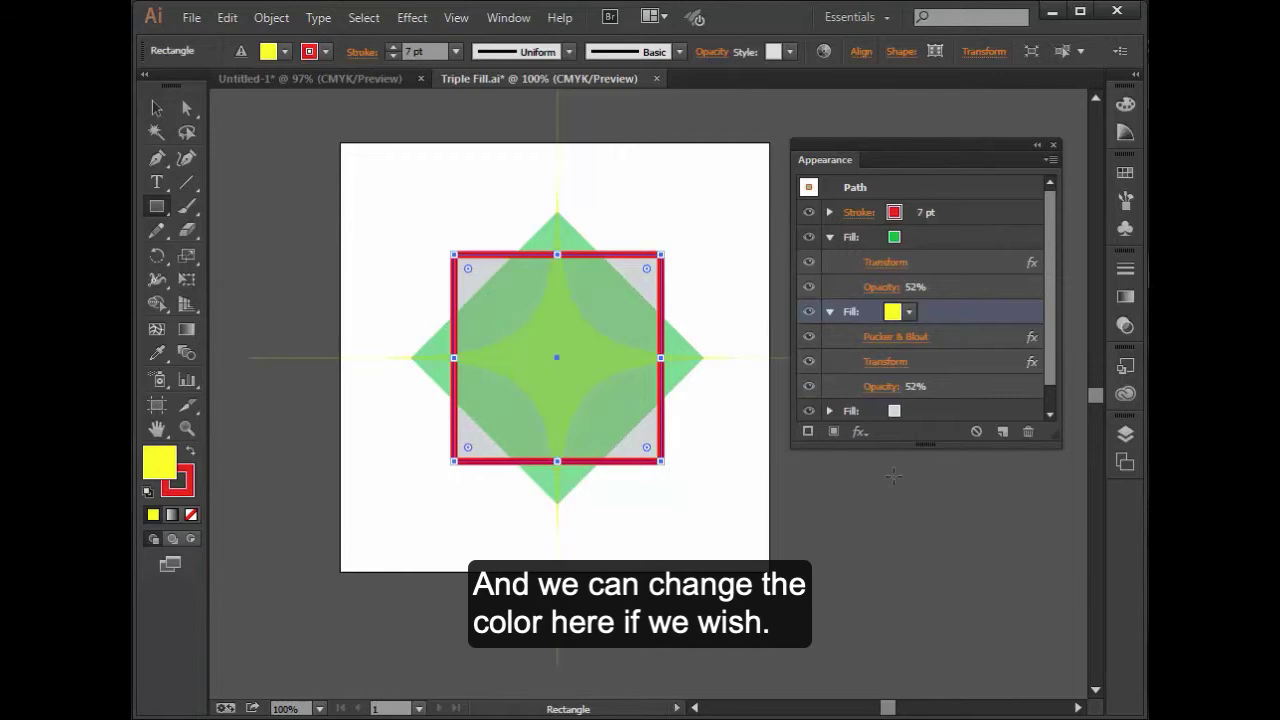
- Enlarge the Appearance panel so that all of the square's fills and effects fit in it
drag(1052, 446, 1030, 460)
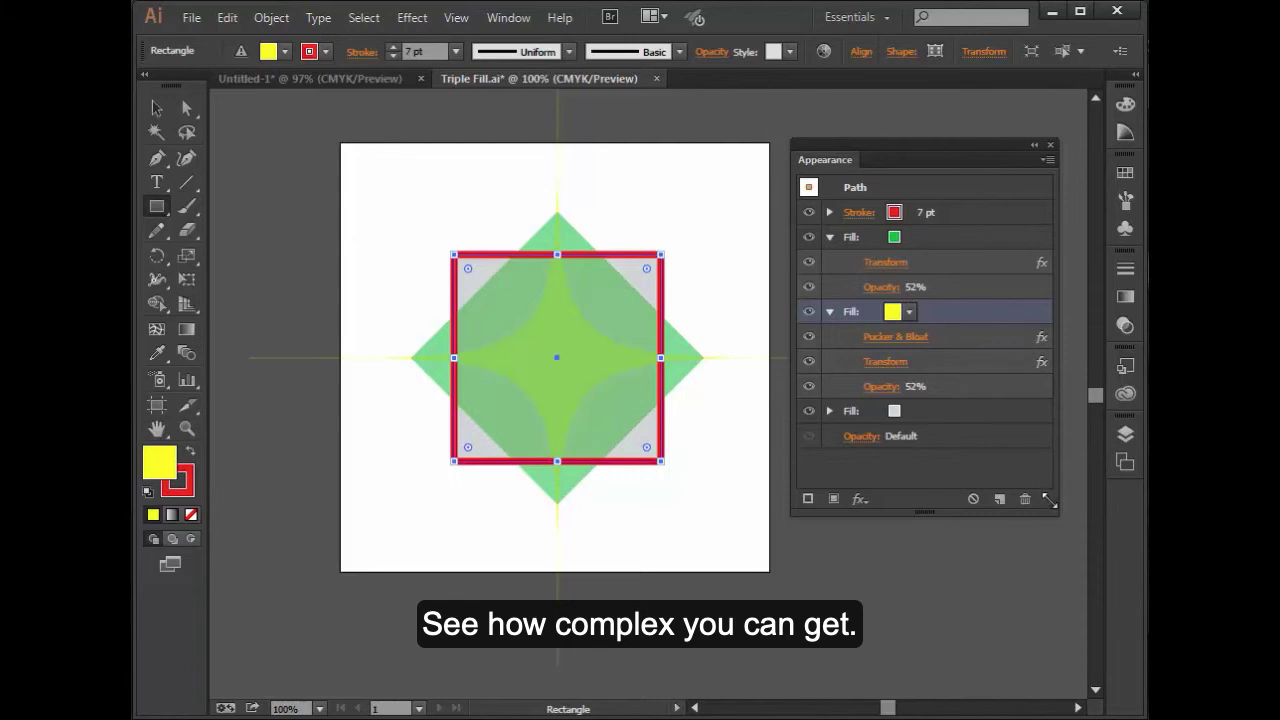
drag(1048, 498, 1056, 588)
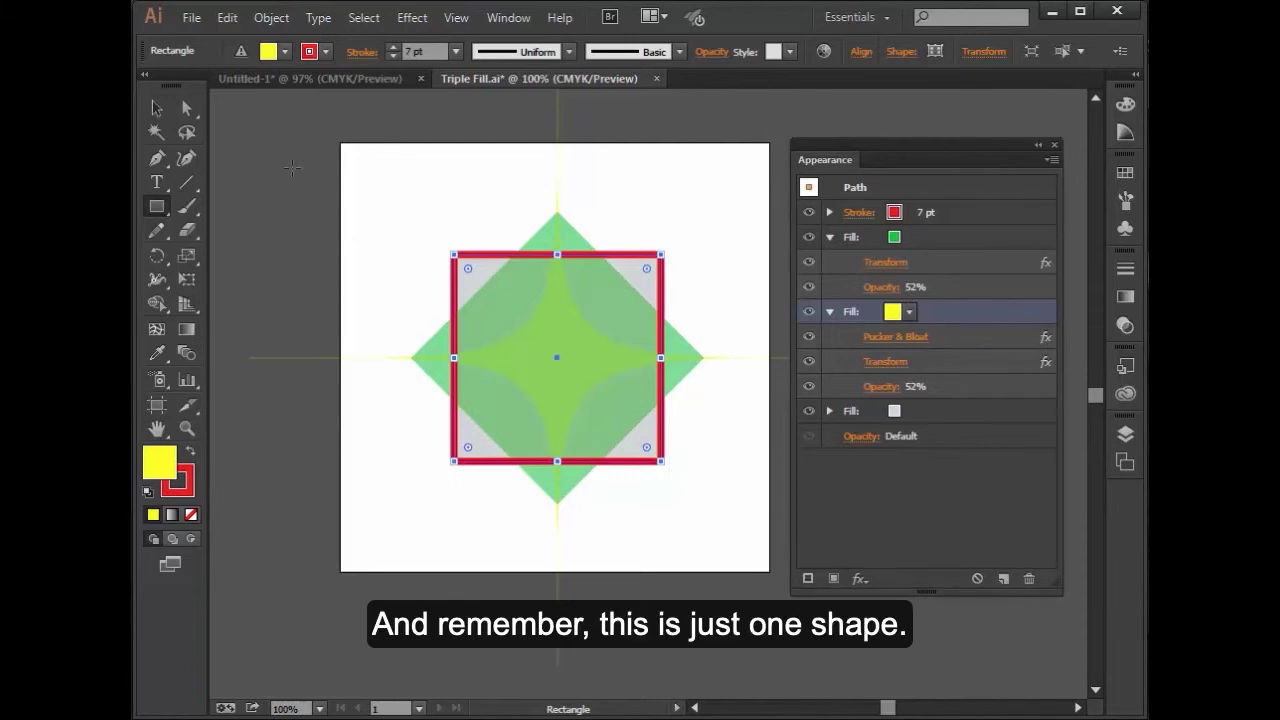